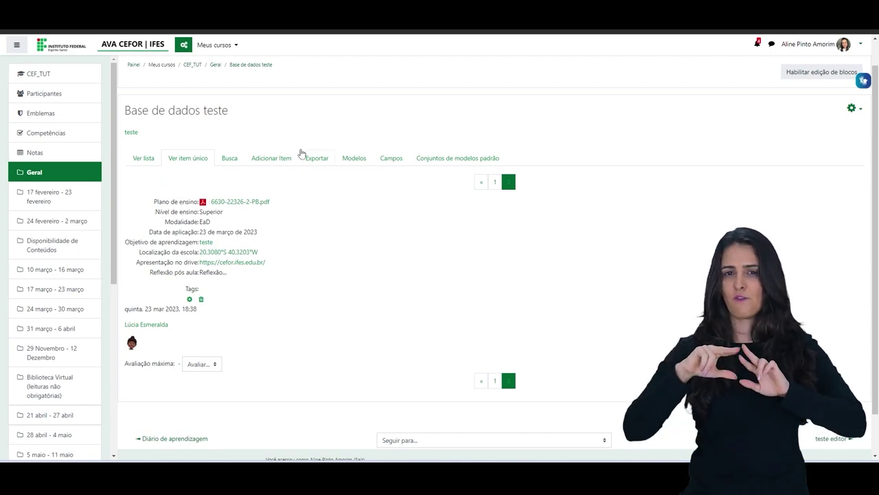
Open the new item form of Base de dados teste and examine its fields, from the teaching plan to the post-class reflection and tags.
{"action": "left_click", "coordinate": [272, 160]}
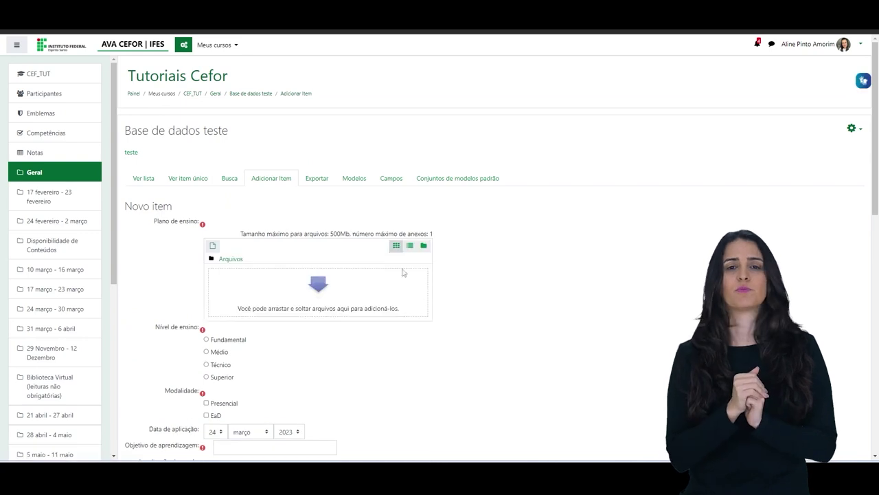
{"action": "scroll", "coordinate": [489, 263], "scroll_direction": "down", "scroll_amount": 1}
{"action": "scroll", "coordinate": [489, 263], "scroll_direction": "down", "scroll_amount": 2}
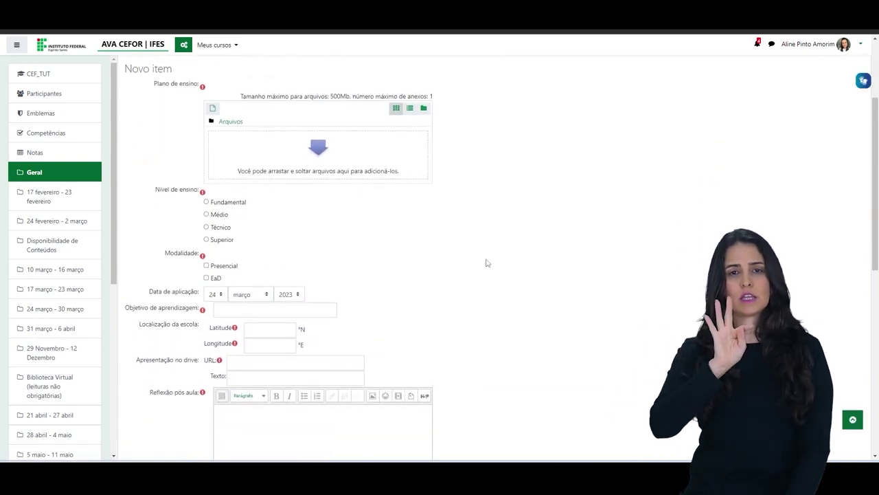
{"action": "scroll", "coordinate": [337, 200], "scroll_direction": "up", "scroll_amount": 2}
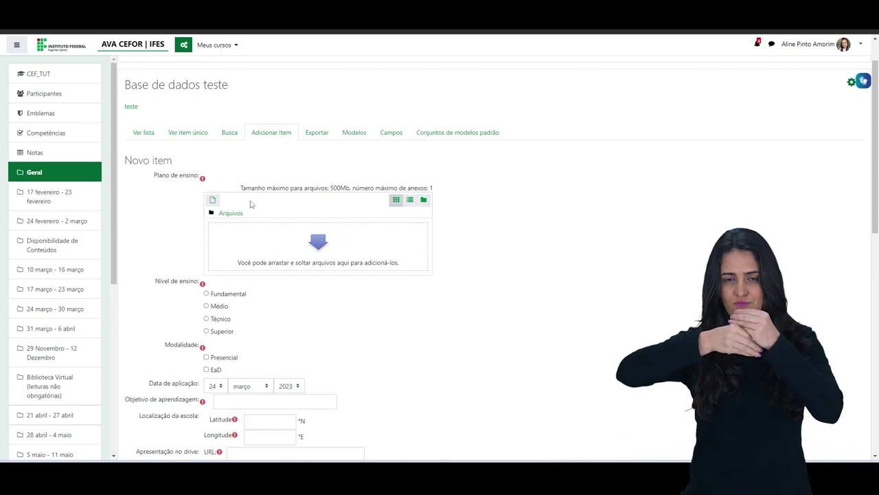
{"action": "scroll", "coordinate": [251, 206], "scroll_direction": "down", "scroll_amount": 3}
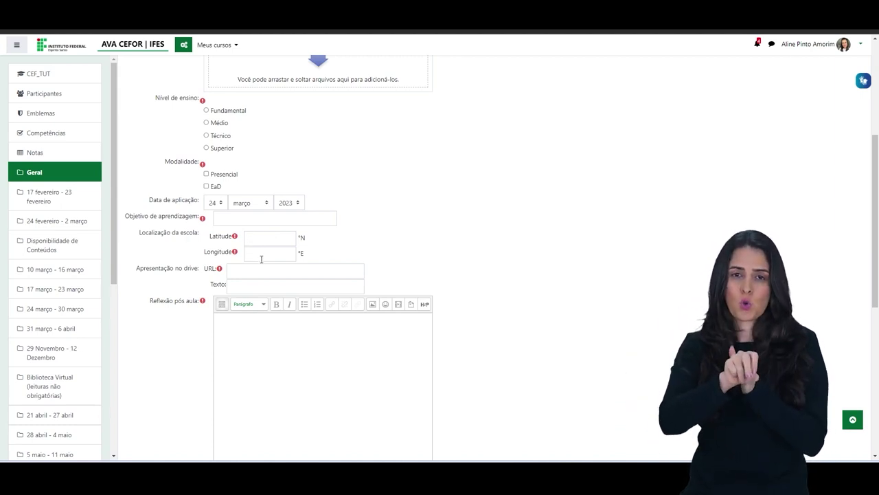
{"action": "scroll", "coordinate": [259, 265], "scroll_direction": "down", "scroll_amount": 2}
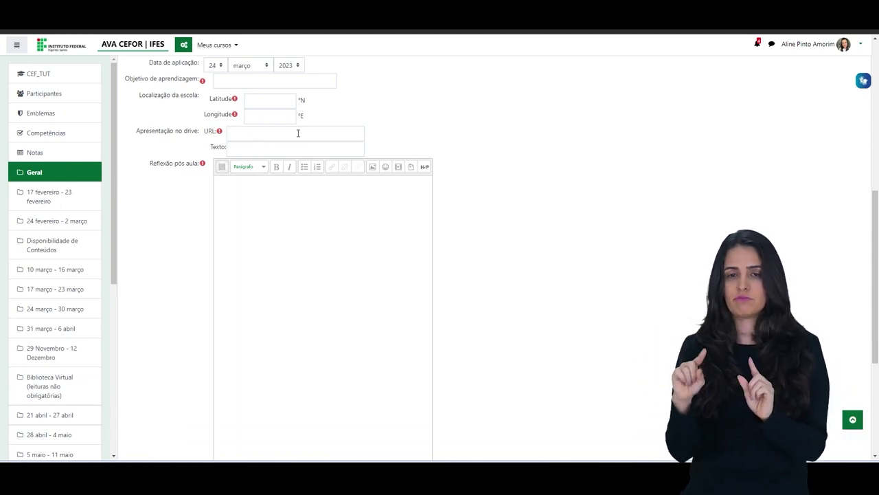
{"action": "left_click", "coordinate": [254, 135]}
{"action": "left_click", "coordinate": [246, 194]}
{"action": "scroll", "coordinate": [247, 195], "scroll_direction": "down", "scroll_amount": 3}
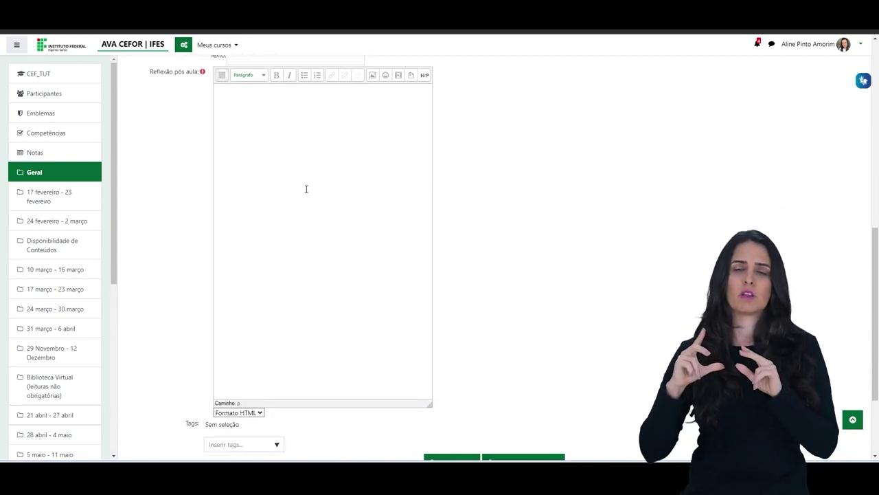
{"action": "scroll", "coordinate": [336, 181], "scroll_direction": "down", "scroll_amount": 2}
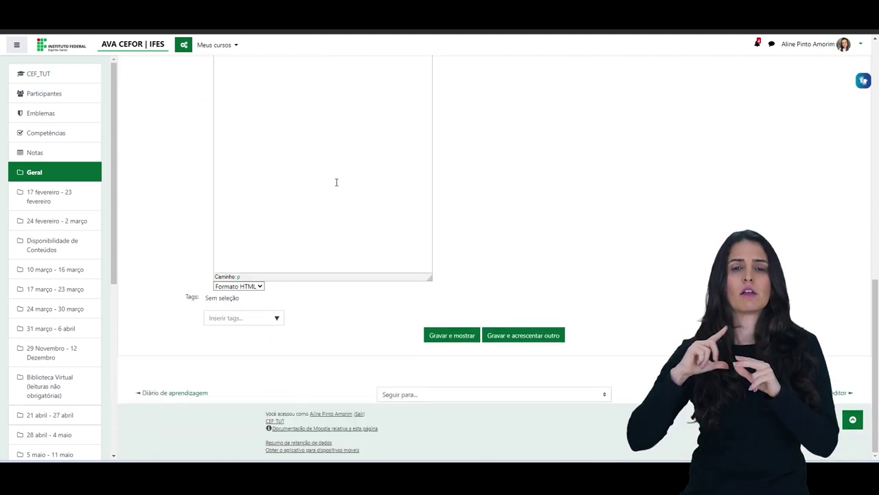
{"action": "scroll", "coordinate": [333, 177], "scroll_direction": "up", "scroll_amount": 6}
{"action": "scroll", "coordinate": [331, 180], "scroll_direction": "up", "scroll_amount": 2}
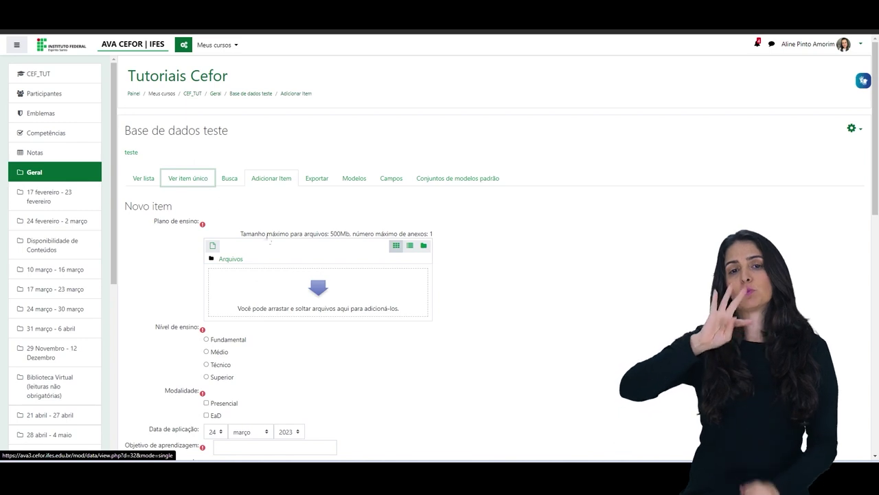
View the database's single submitted items and examine an entry's fields and its rating options.
{"action": "left_click", "coordinate": [182, 179]}
{"action": "scroll", "coordinate": [273, 270], "scroll_direction": "down", "scroll_amount": 1}
{"action": "left_click", "coordinate": [494, 338]}
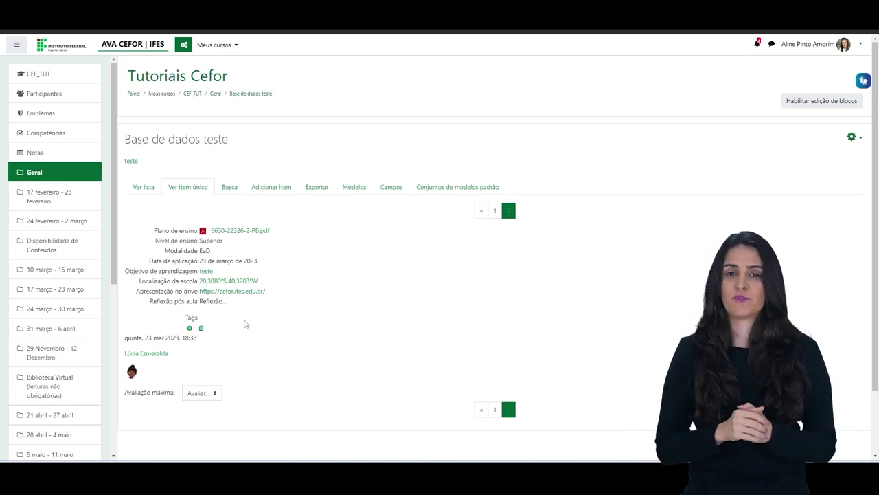
{"action": "scroll", "coordinate": [254, 373], "scroll_direction": "down", "scroll_amount": 1}
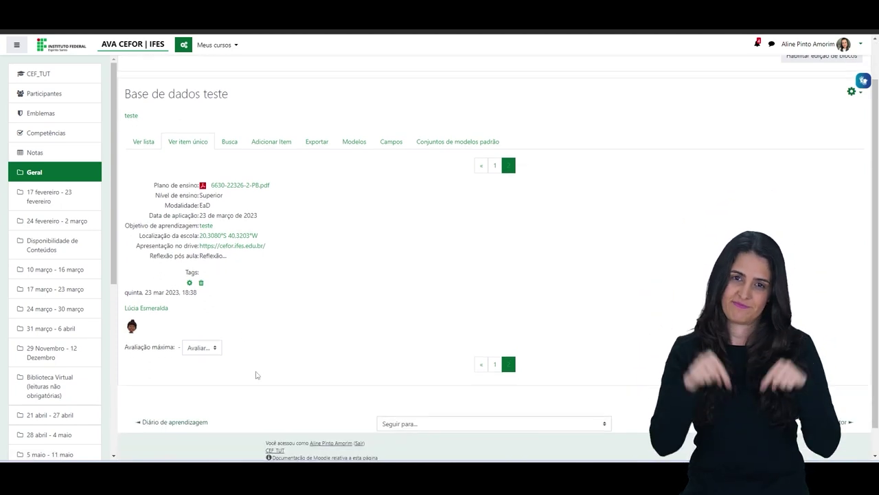
{"action": "left_click", "coordinate": [215, 348]}
{"action": "left_click", "coordinate": [280, 316]}
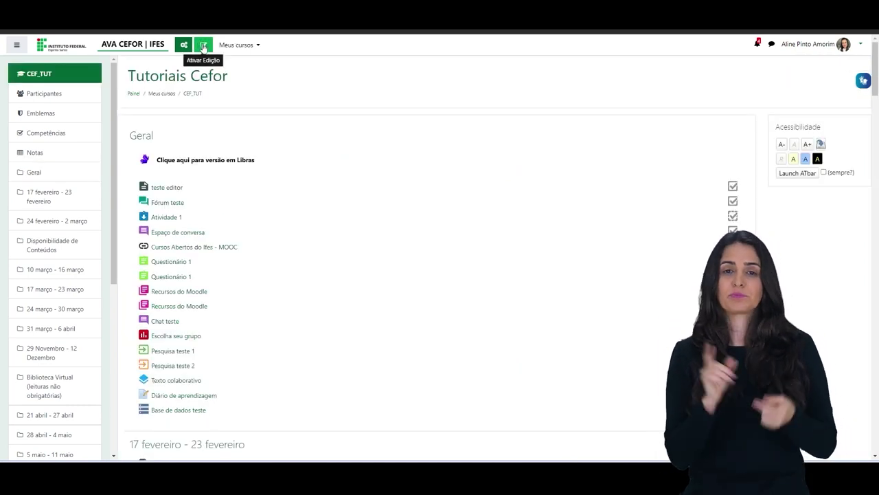
Turn on editing for the Tutoriais Cefor course and add a Base de dados activity to the Geral section.
{"action": "left_click", "coordinate": [202, 46]}
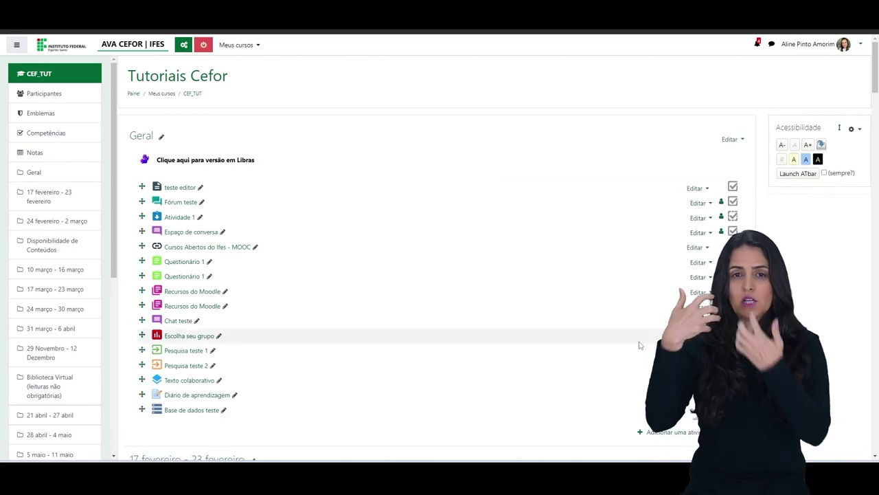
{"action": "scroll", "coordinate": [643, 350], "scroll_direction": "down", "scroll_amount": 2}
{"action": "left_click", "coordinate": [657, 296]}
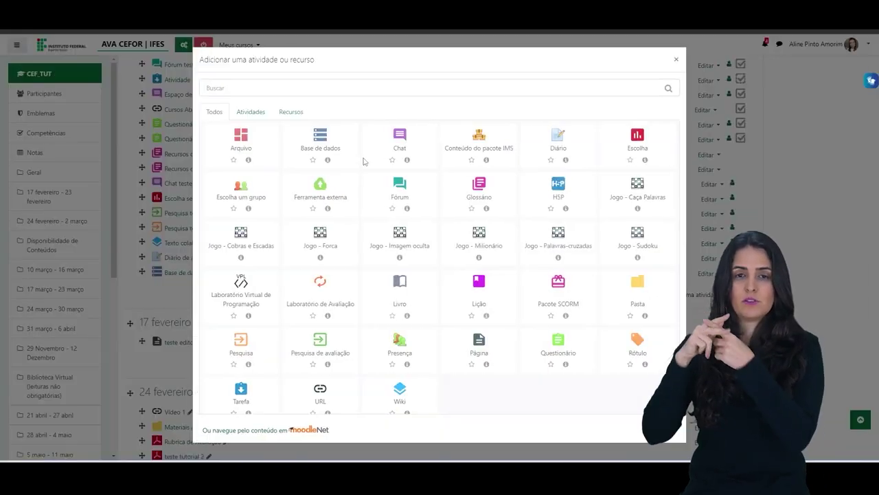
{"action": "left_click", "coordinate": [239, 110]}
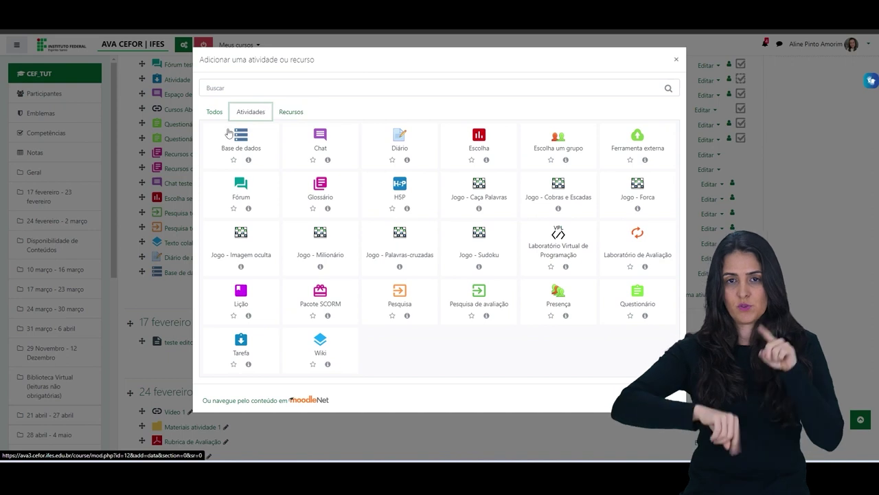
{"action": "left_click", "coordinate": [241, 142]}
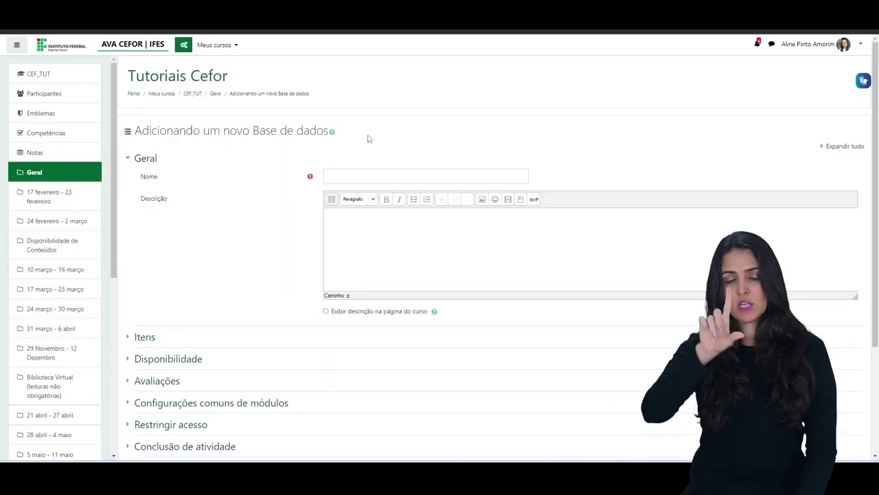
Name the new database "Base de dados teste" and enter "teste..." as its description.
{"action": "scroll", "coordinate": [367, 138], "scroll_direction": "down", "scroll_amount": 3}
{"action": "left_click", "coordinate": [352, 87]}
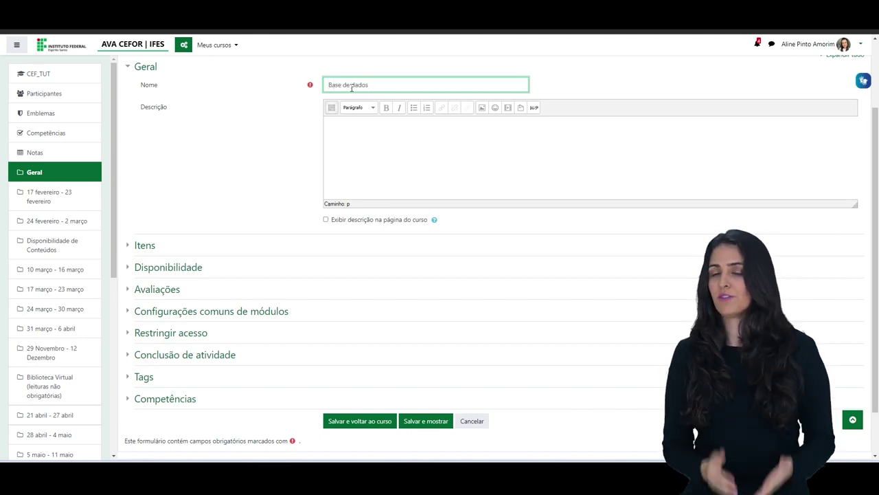
{"action": "type", "text": "I"}
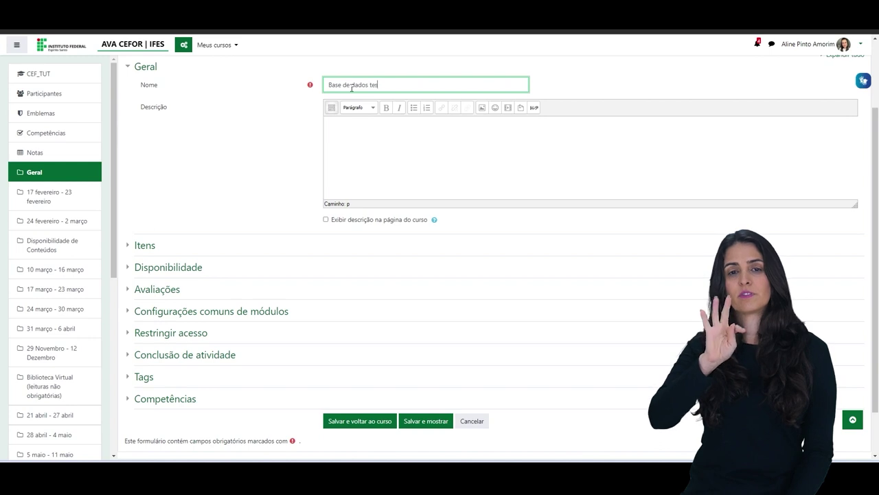
{"action": "left_click", "coordinate": [355, 137]}
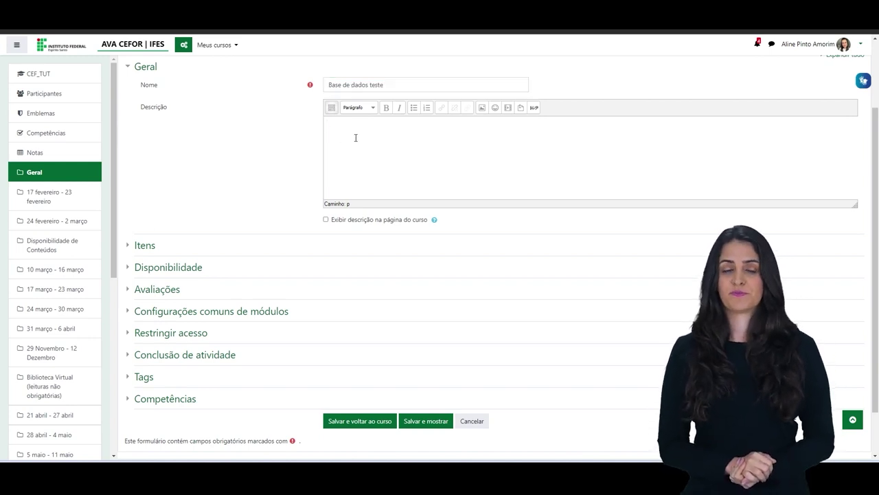
{"action": "type", "text": "teste..."}
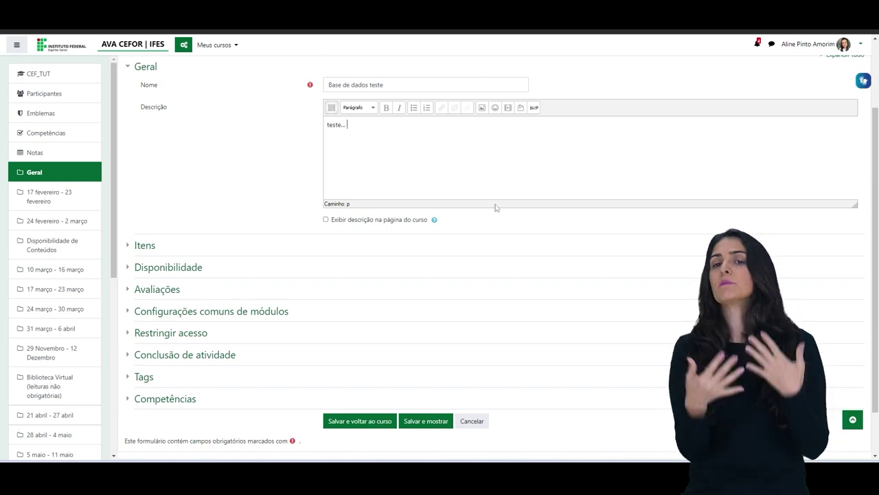
In the Itens settings, allow comments (Sim) and require 1 item before viewing.
{"action": "scroll", "coordinate": [413, 179], "scroll_direction": "down", "scroll_amount": 2}
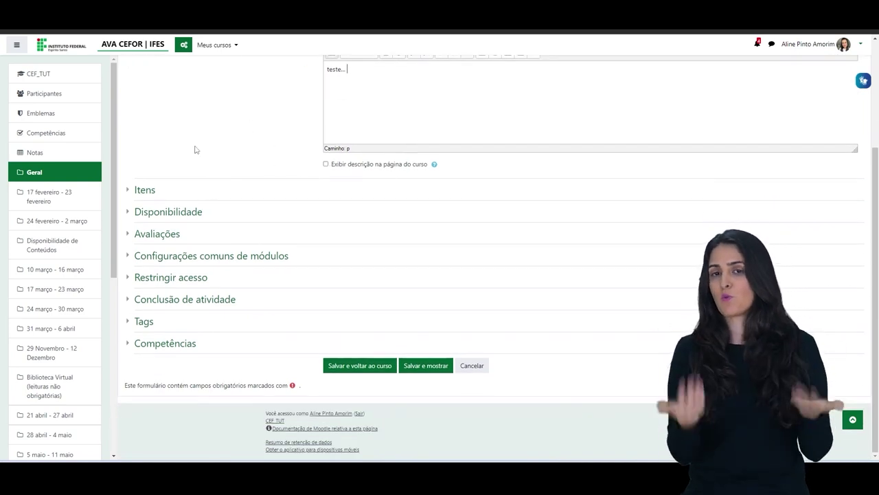
{"action": "left_click", "coordinate": [144, 194]}
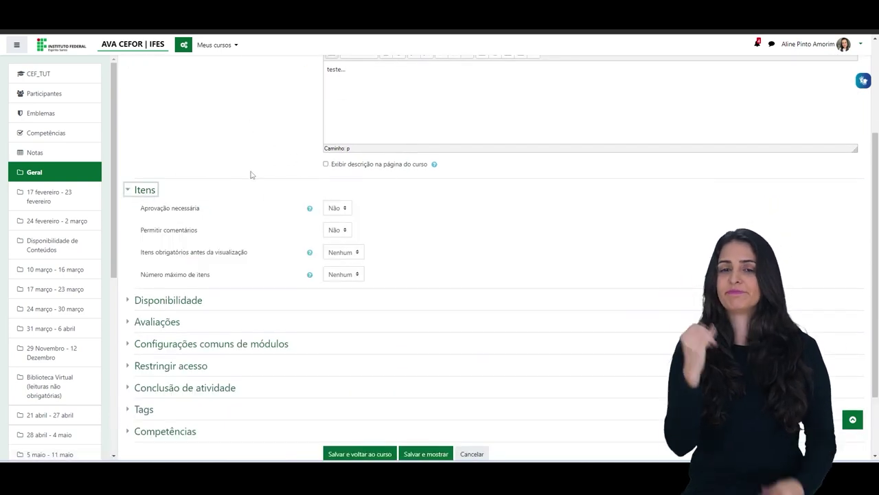
{"action": "scroll", "coordinate": [242, 173], "scroll_direction": "down", "scroll_amount": 2}
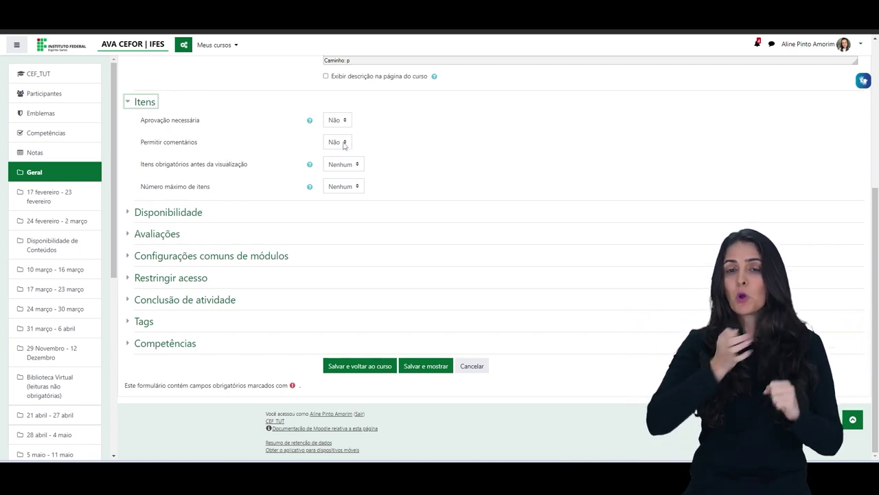
{"action": "left_click", "coordinate": [340, 143]}
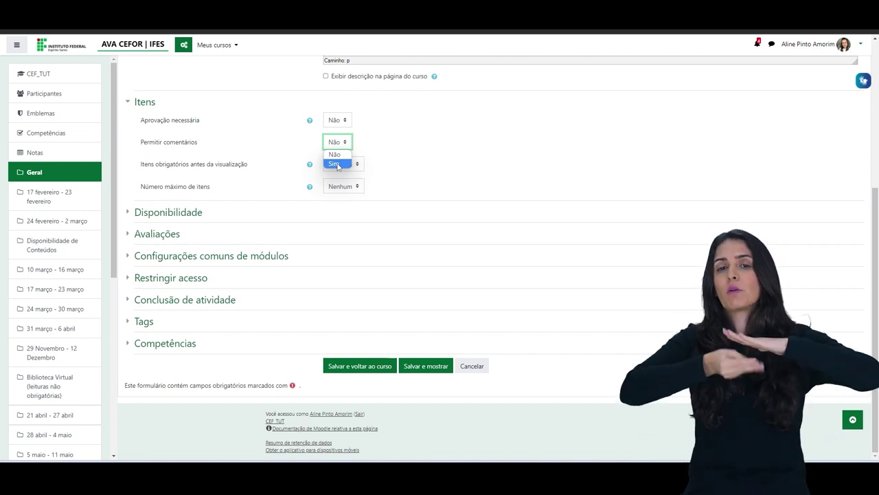
{"action": "left_click", "coordinate": [337, 164]}
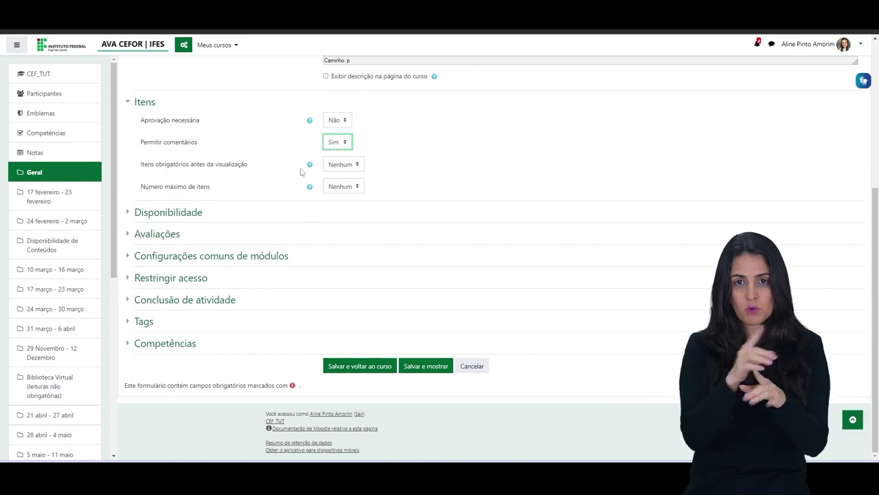
{"action": "left_click", "coordinate": [357, 165]}
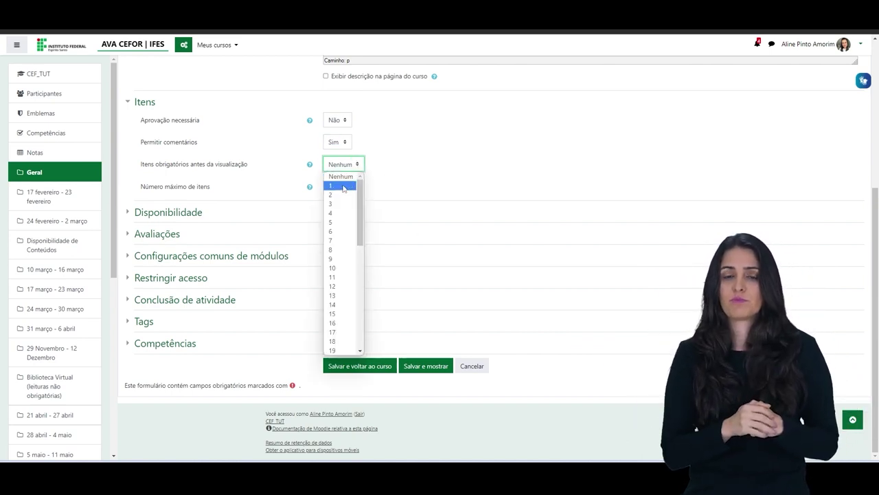
{"action": "left_click", "coordinate": [343, 186]}
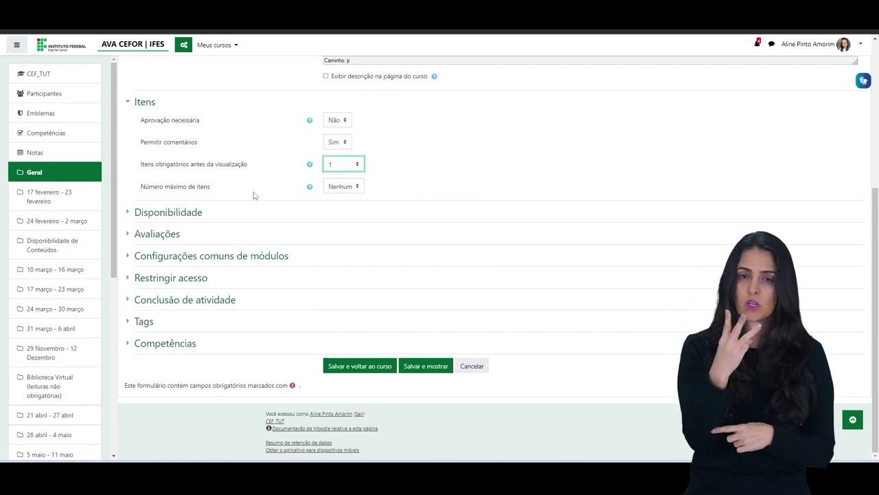
Expand the Disponibilidade settings and set the aggregate type under Avaliações to Avaliação máxima.
{"action": "left_click", "coordinate": [175, 212]}
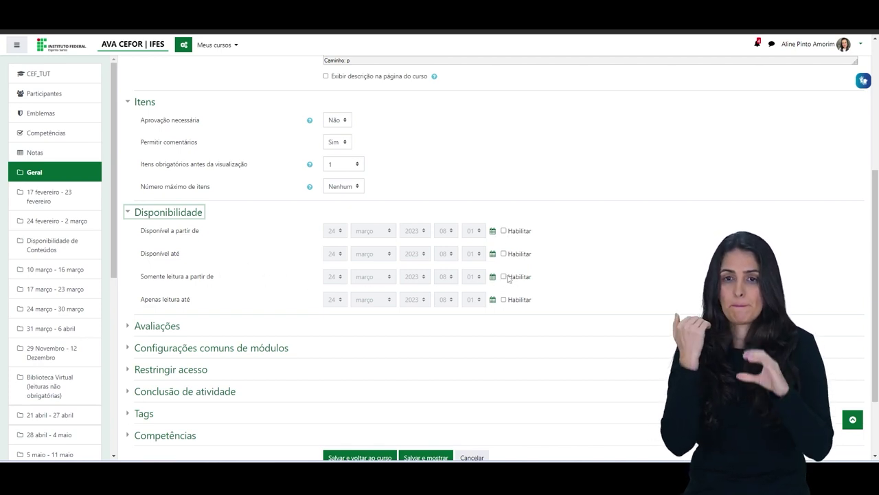
{"action": "scroll", "coordinate": [142, 251], "scroll_direction": "down", "scroll_amount": 2}
{"action": "left_click", "coordinate": [147, 233]}
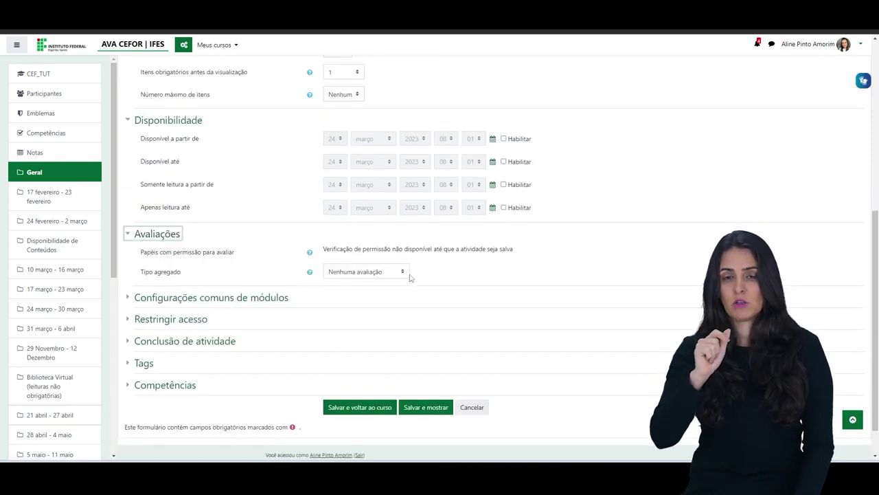
{"action": "left_click", "coordinate": [386, 274]}
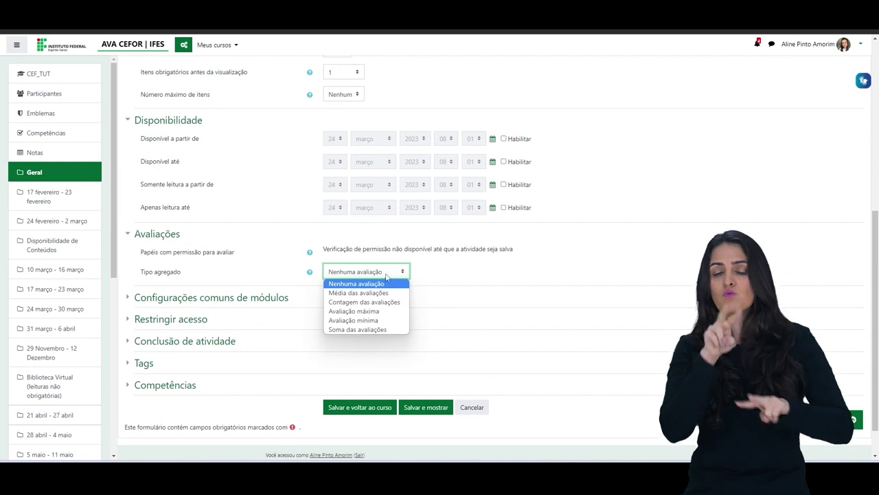
{"action": "left_click", "coordinate": [350, 282]}
{"action": "scroll", "coordinate": [358, 279], "scroll_direction": "down", "scroll_amount": 1}
{"action": "left_click", "coordinate": [400, 232]}
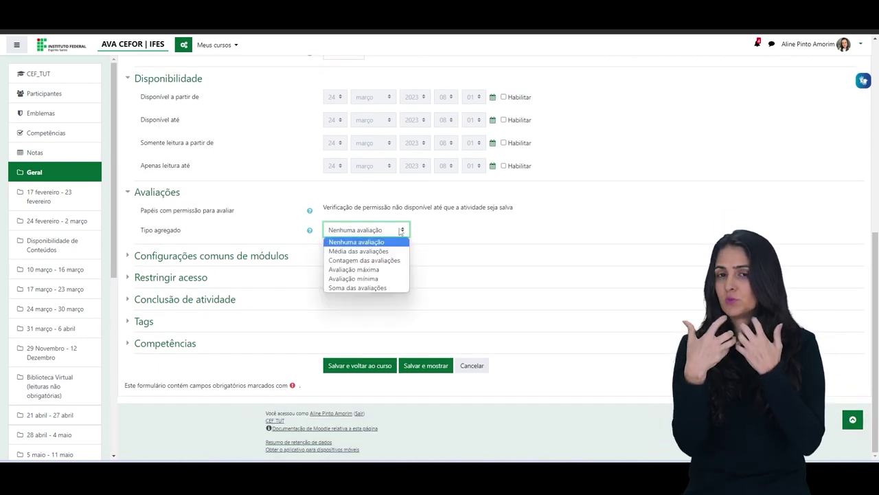
{"action": "left_click", "coordinate": [340, 270]}
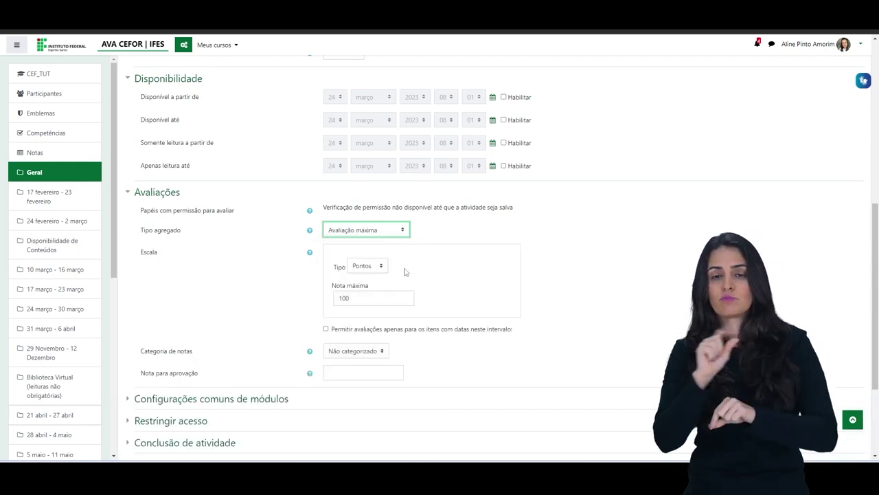
Keep the rating scale type as Pontos and set the maximum grade to 10.
{"action": "scroll", "coordinate": [407, 273], "scroll_direction": "down", "scroll_amount": 3}
{"action": "left_click", "coordinate": [437, 147]}
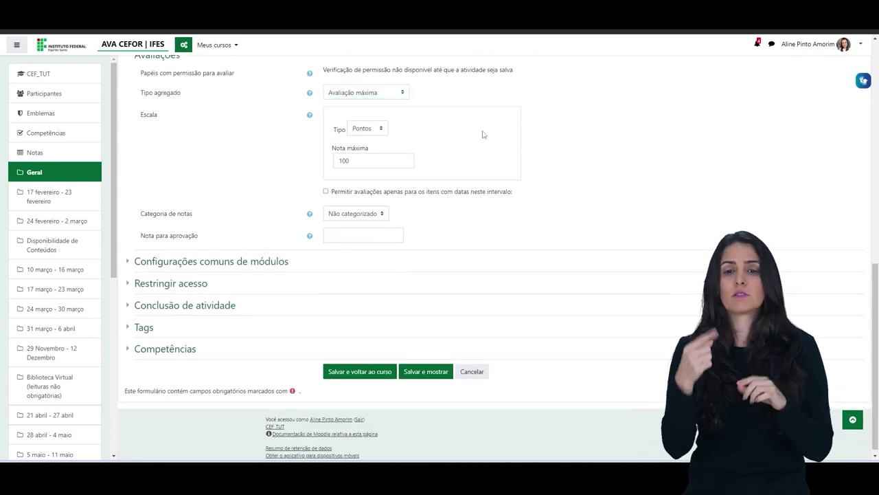
{"action": "left_click", "coordinate": [381, 133]}
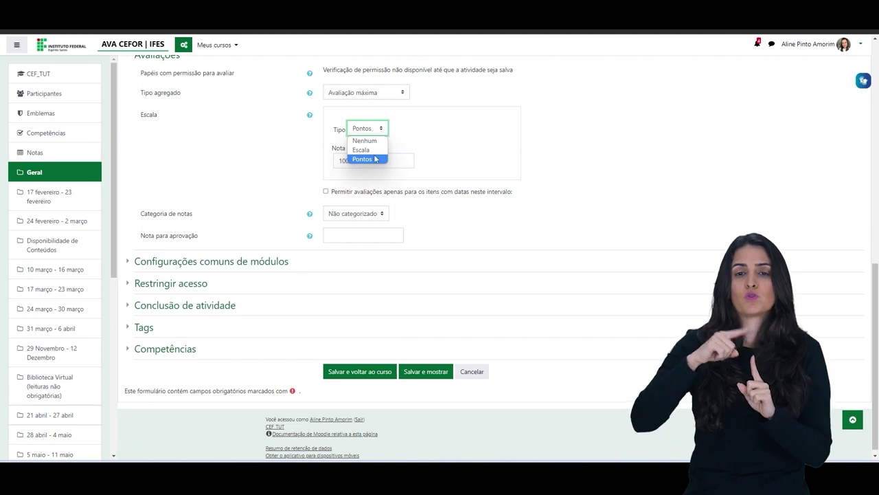
{"action": "left_click", "coordinate": [375, 156]}
{"action": "left_click", "coordinate": [412, 161]}
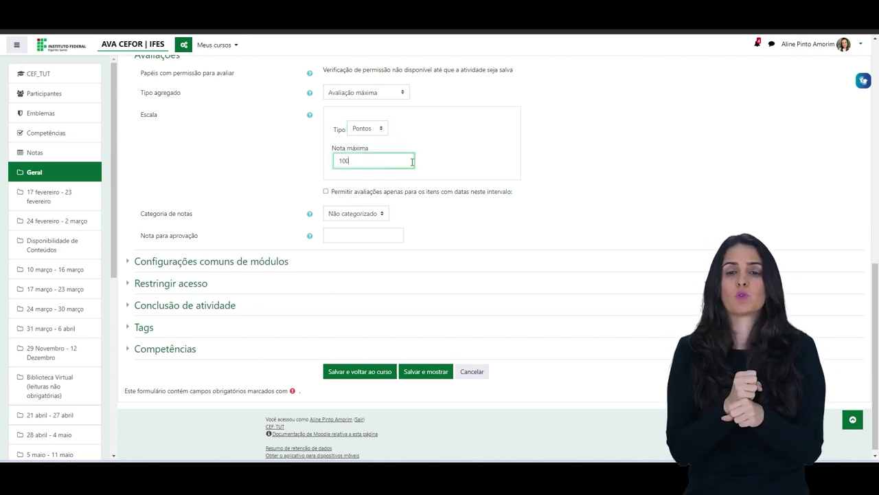
{"action": "key", "text": "BackSpace"}
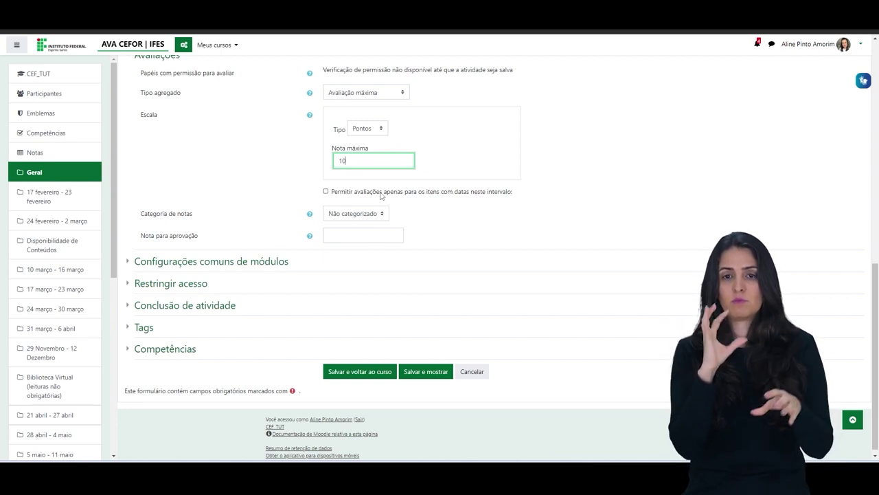
Save and display the database activity, and add a required Arquivo field named "Arquivo".
{"action": "scroll", "coordinate": [323, 206], "scroll_direction": "down", "scroll_amount": 1}
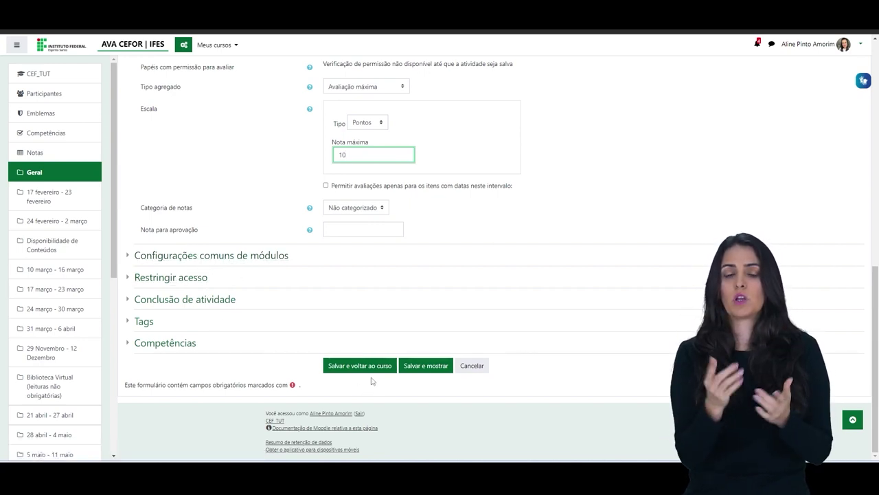
{"action": "left_click", "coordinate": [413, 365]}
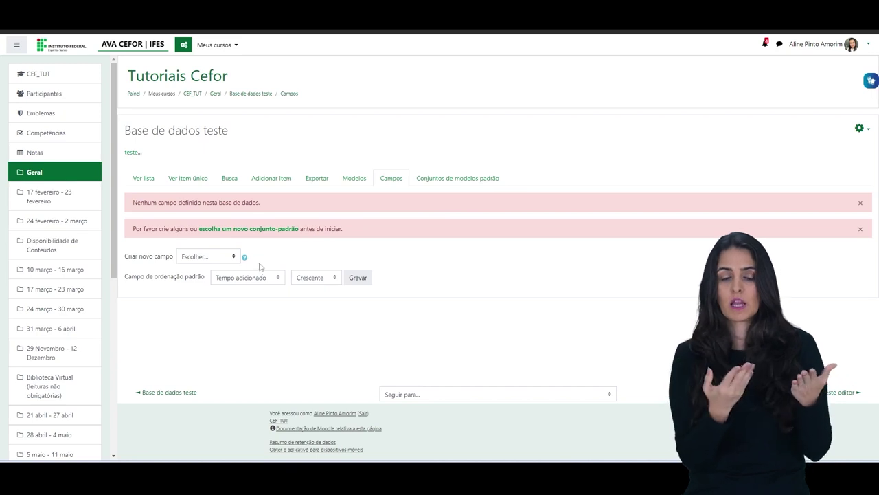
{"action": "left_click", "coordinate": [234, 257]}
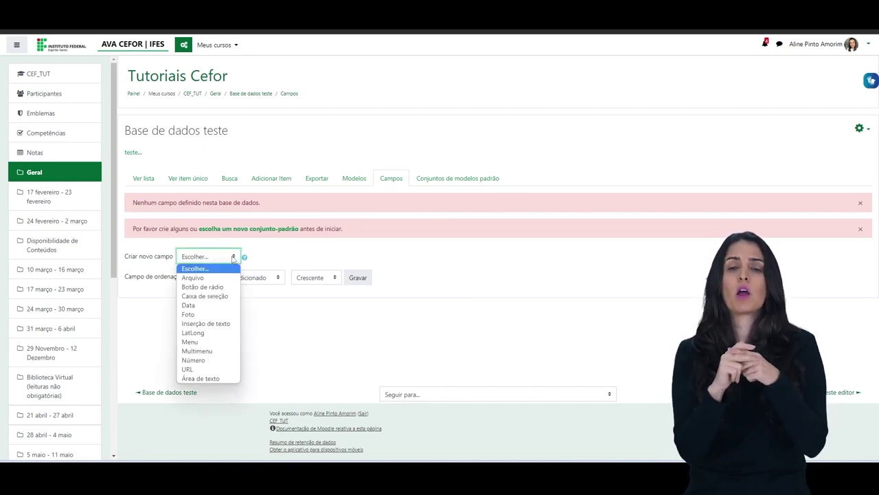
{"action": "left_click", "coordinate": [216, 278]}
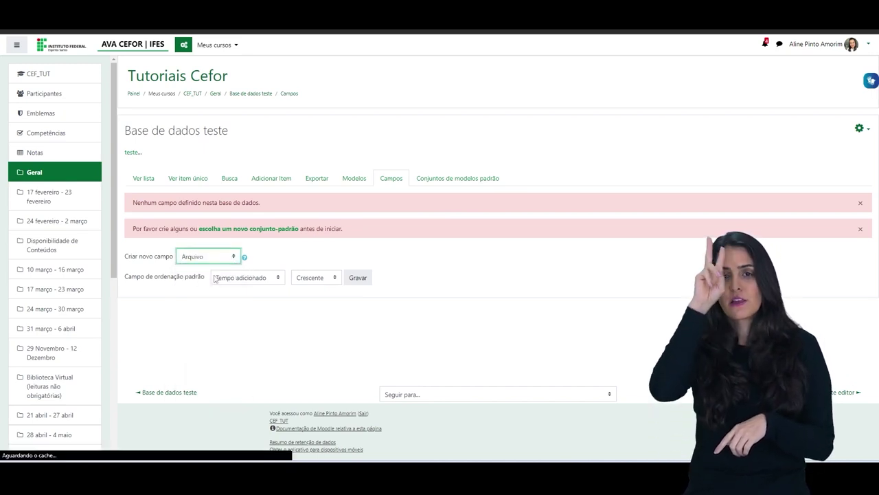
{"action": "left_click", "coordinate": [395, 227]}
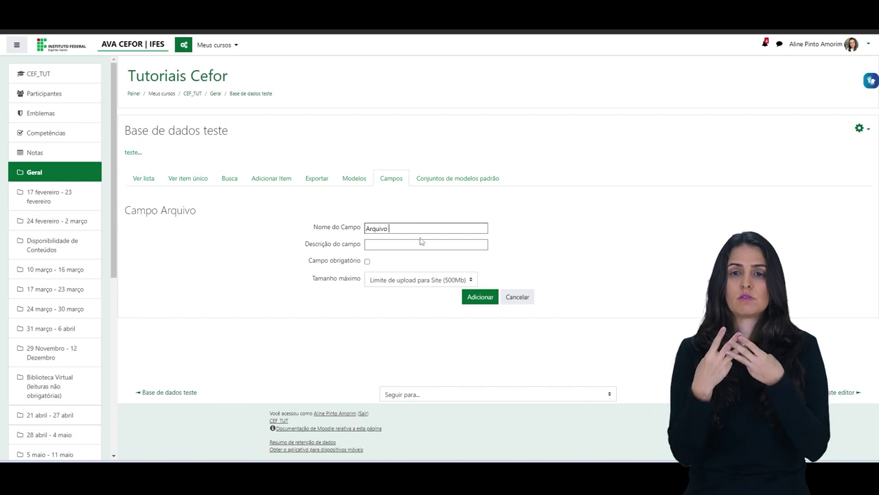
{"action": "left_click", "coordinate": [367, 262]}
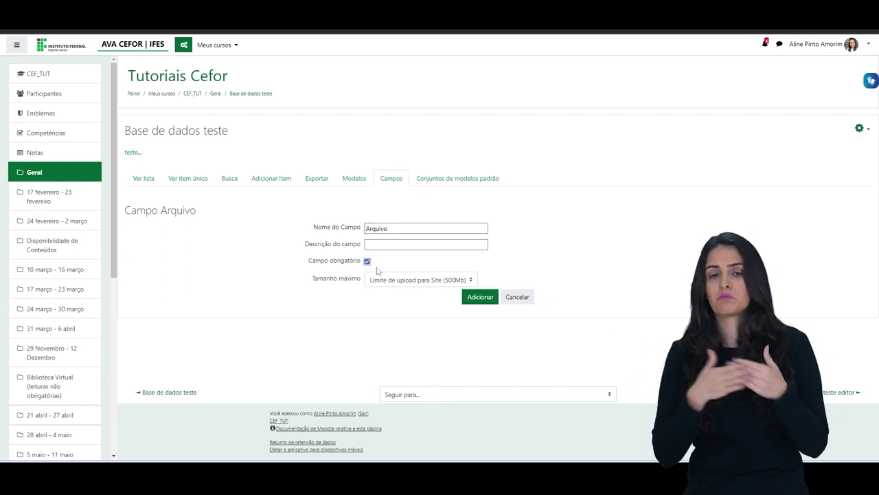
{"action": "left_click", "coordinate": [487, 298]}
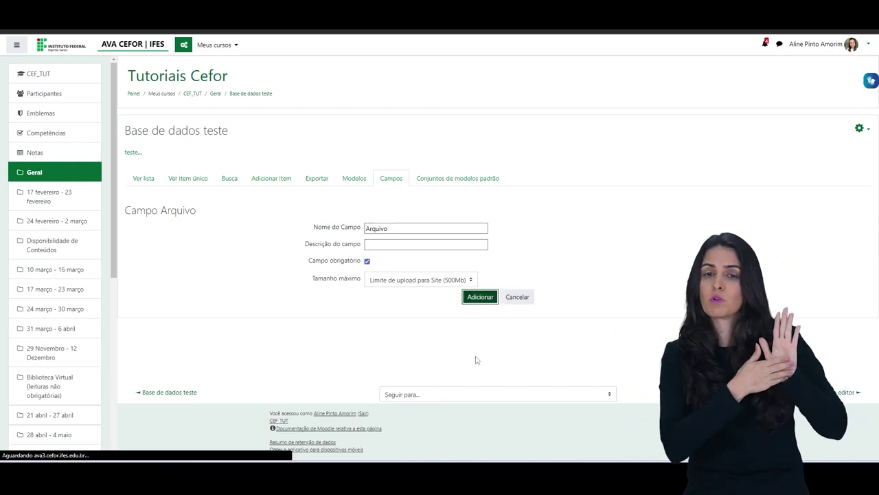
Start a new Botão de rádio field and name it "escolha o nível".
{"action": "left_click", "coordinate": [234, 277]}
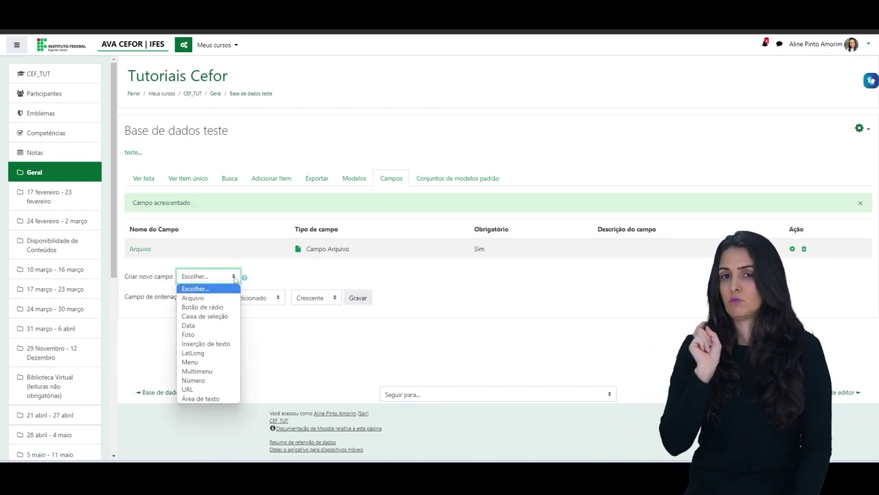
{"action": "left_click", "coordinate": [221, 310]}
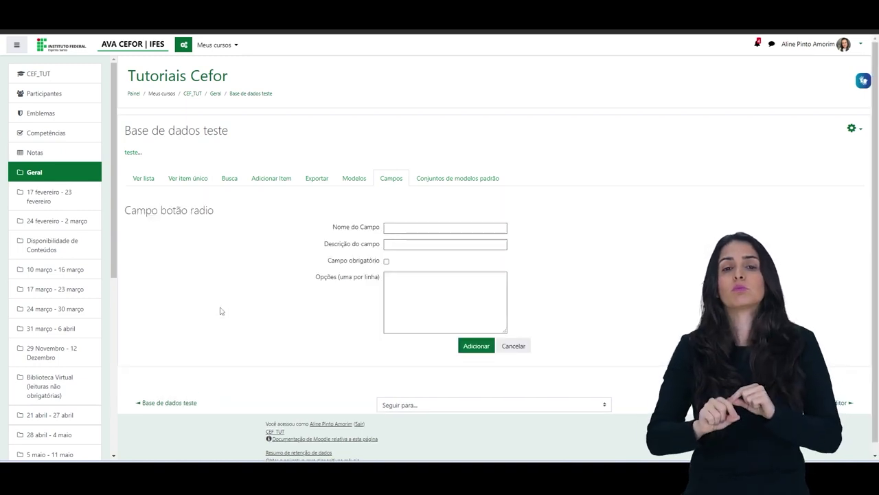
{"action": "left_click", "coordinate": [404, 226]}
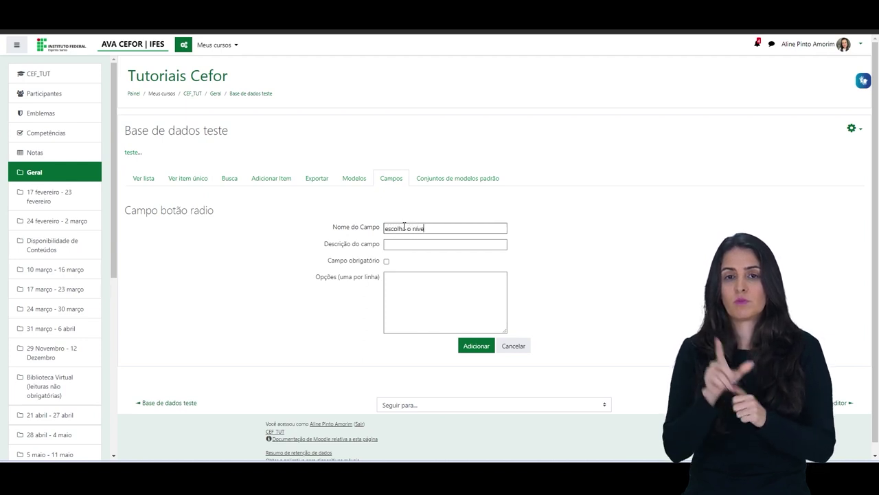
{"action": "type", "text": "l"}
Give the radio button field the options Fundamental, Médio and Superior, and add it as a required field.
{"action": "left_click", "coordinate": [404, 282]}
{"action": "type", "text": "Fun"}
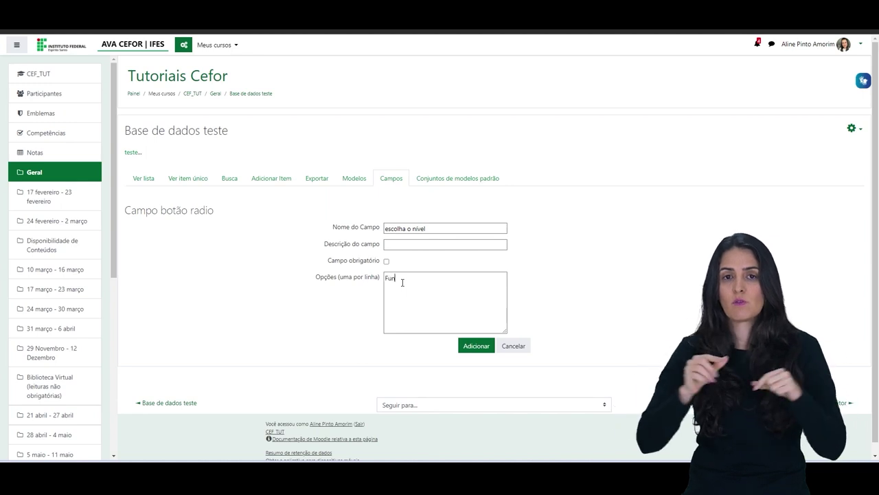
{"action": "type", "text": "damental"}
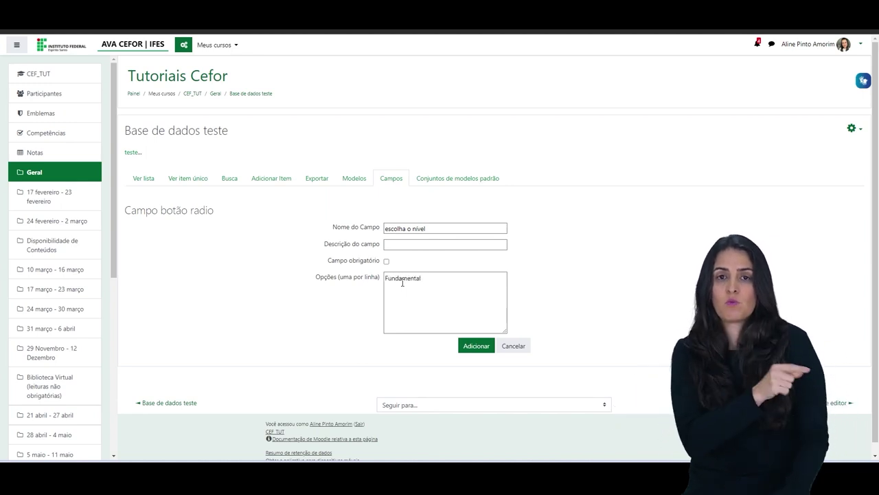
{"action": "key", "text": "Return"}
{"action": "type", "text": "Me"}
{"action": "type", "text": "Superior"}
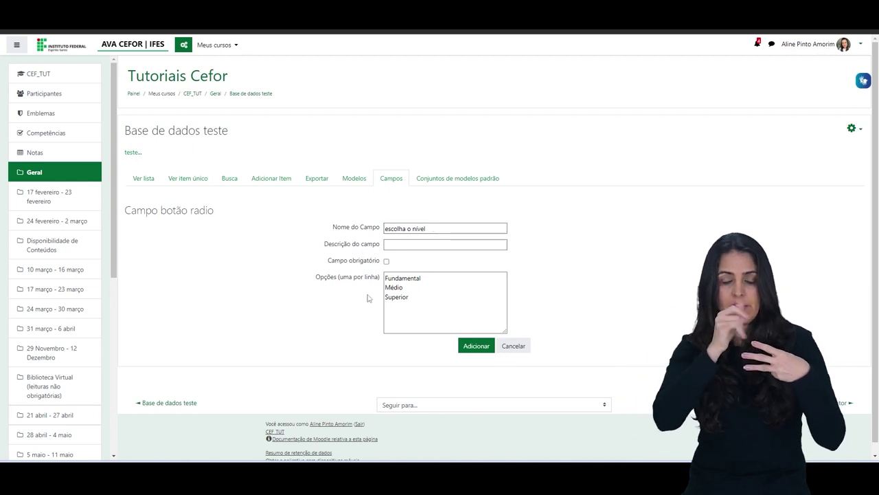
{"action": "left_click", "coordinate": [387, 262]}
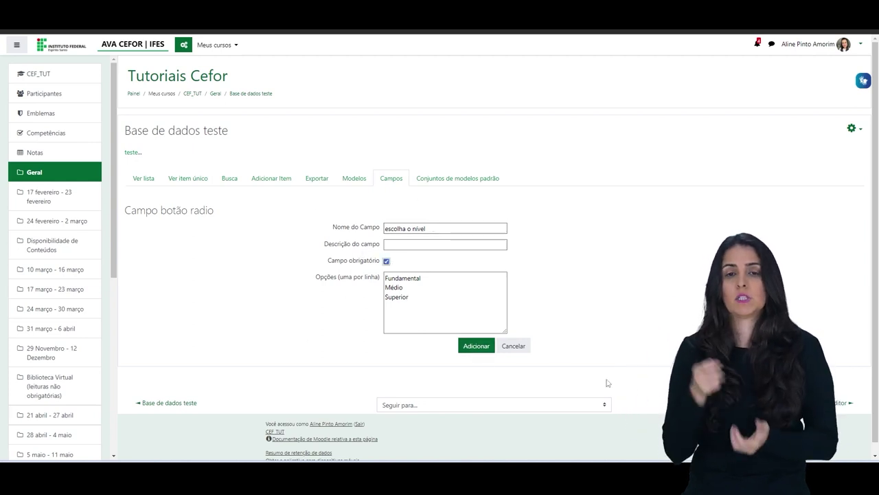
{"action": "left_click", "coordinate": [474, 345]}
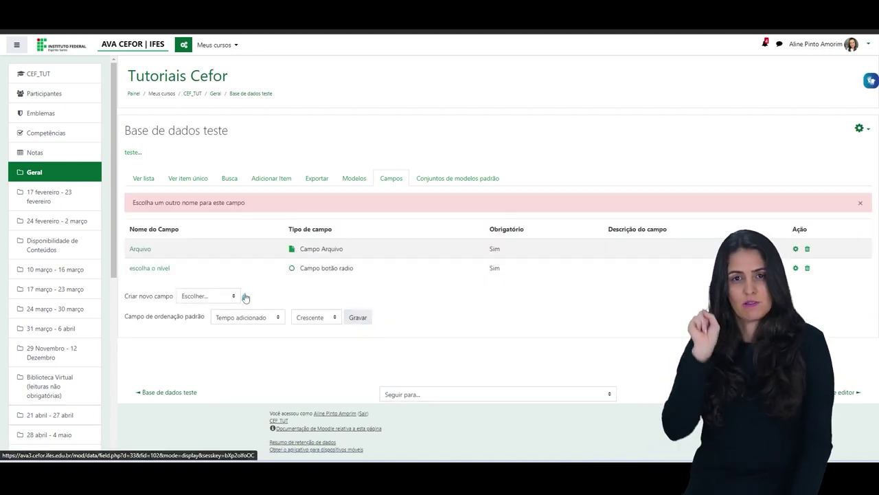
Start a new Caixa de seleção field named "escolha a modalidade" and make it required.
{"action": "left_click", "coordinate": [234, 296]}
{"action": "left_click", "coordinate": [222, 335]}
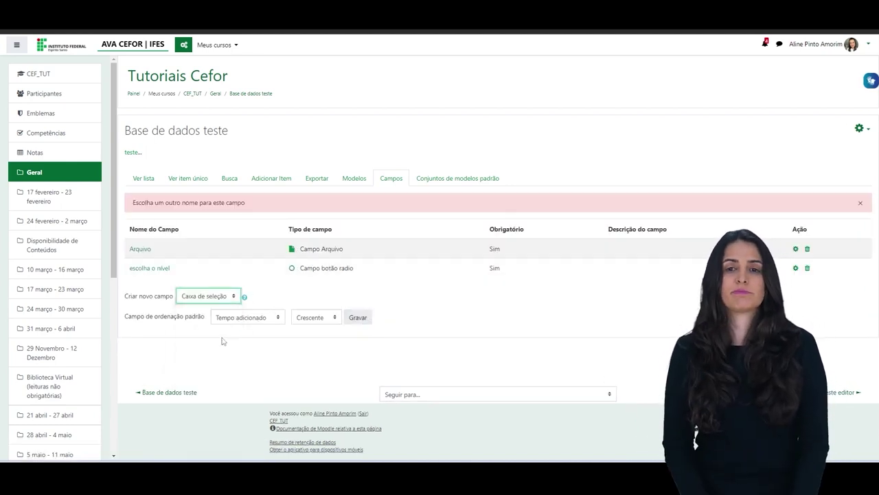
{"action": "left_click", "coordinate": [393, 226]}
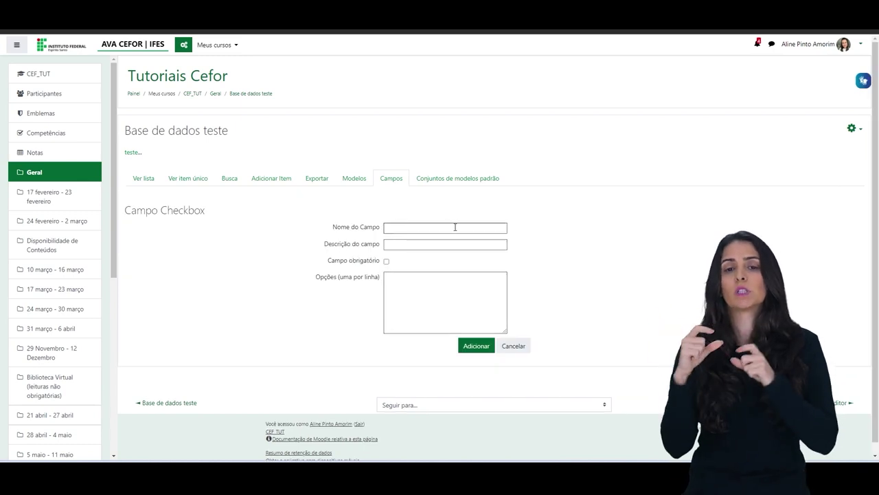
{"action": "type", "text": "esc"}
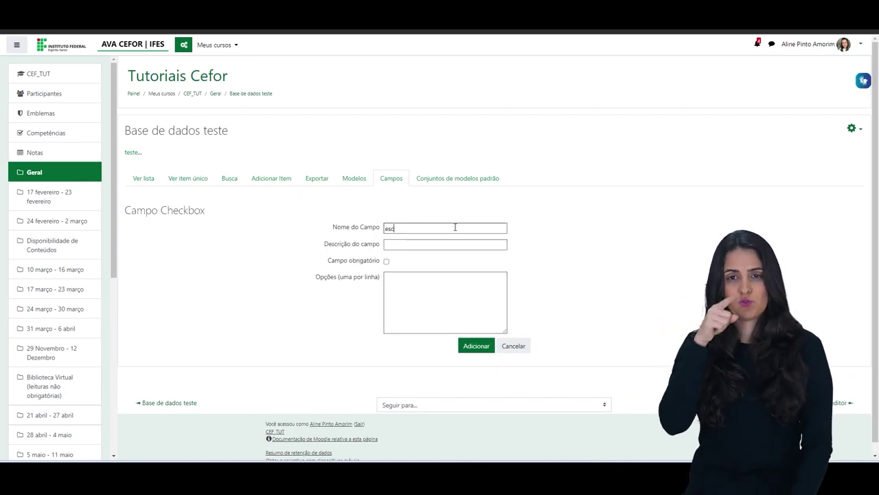
{"action": "type", "text": "olha a"}
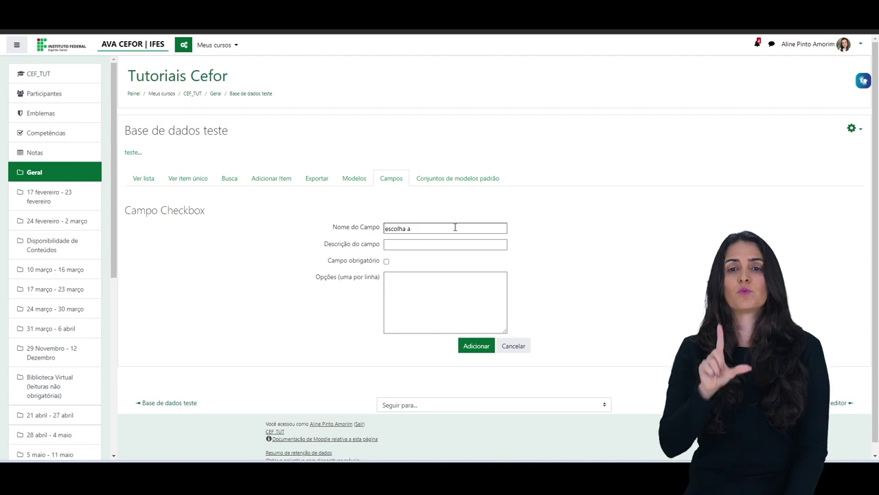
{"action": "type", "text": " modalidade"}
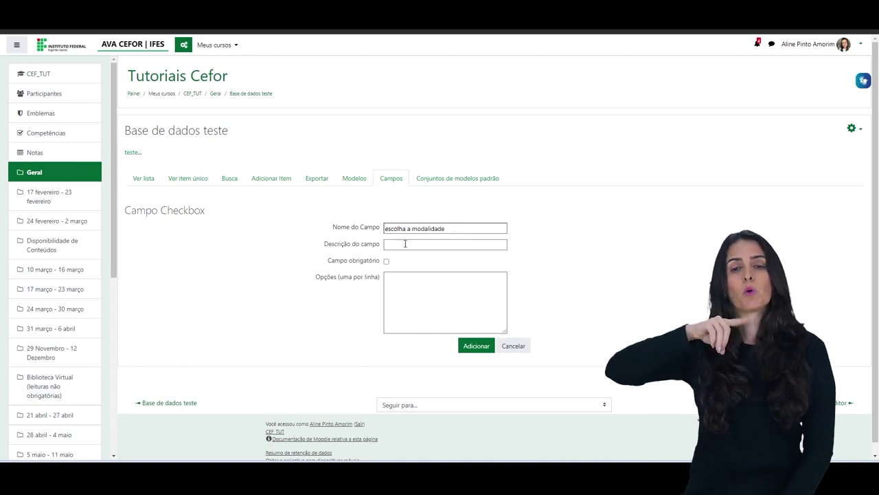
{"action": "left_click", "coordinate": [386, 261]}
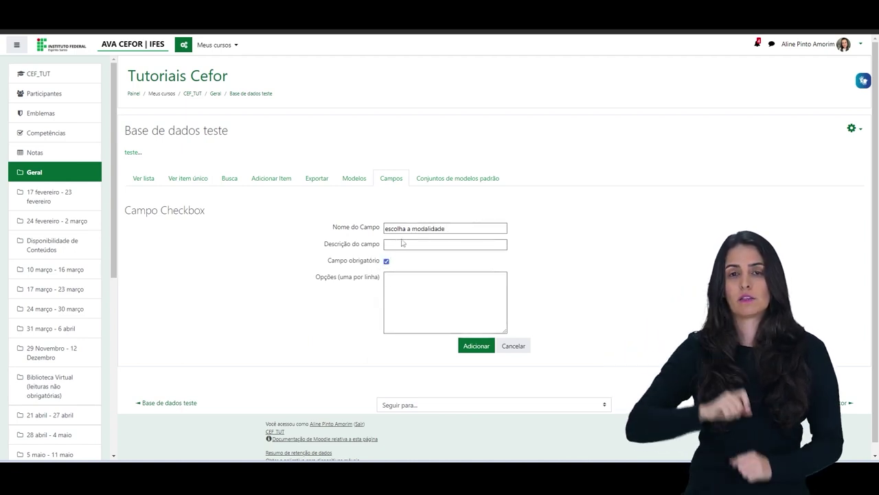
Give the checkbox field the options EaD and Presencial on separate lines and add it to the database.
{"action": "left_click", "coordinate": [416, 283]}
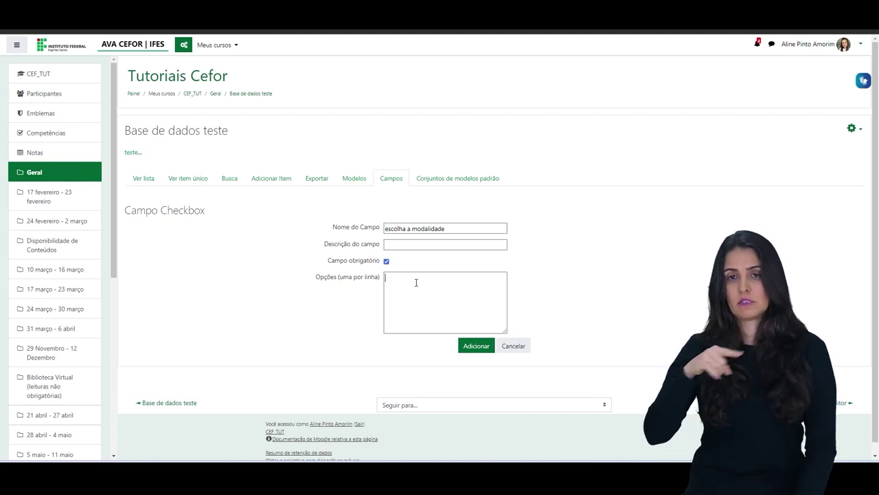
{"action": "type", "text": "EaD"}
{"action": "key", "text": "Return"}
{"action": "type", "text": "Prese"}
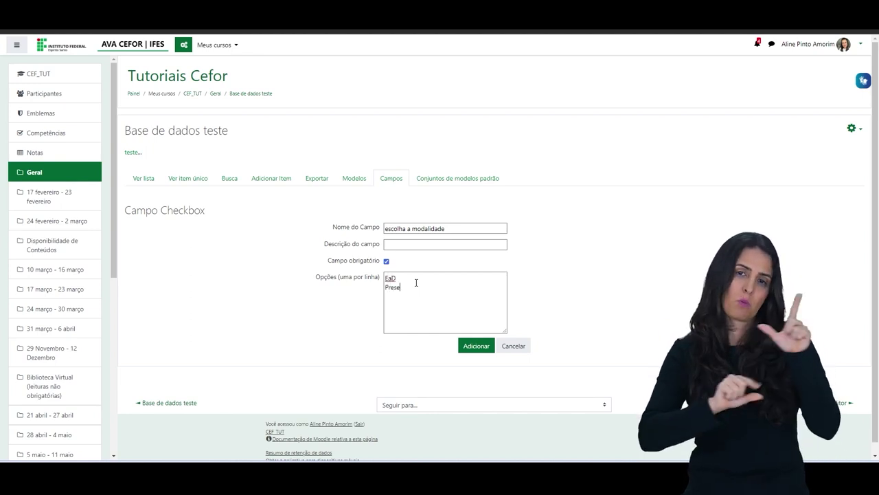
{"action": "type", "text": "ncial"}
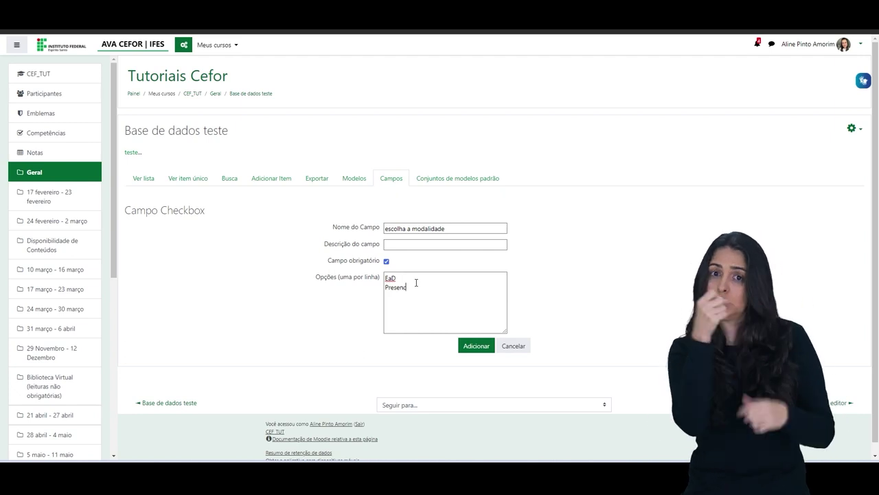
{"action": "left_click", "coordinate": [477, 345]}
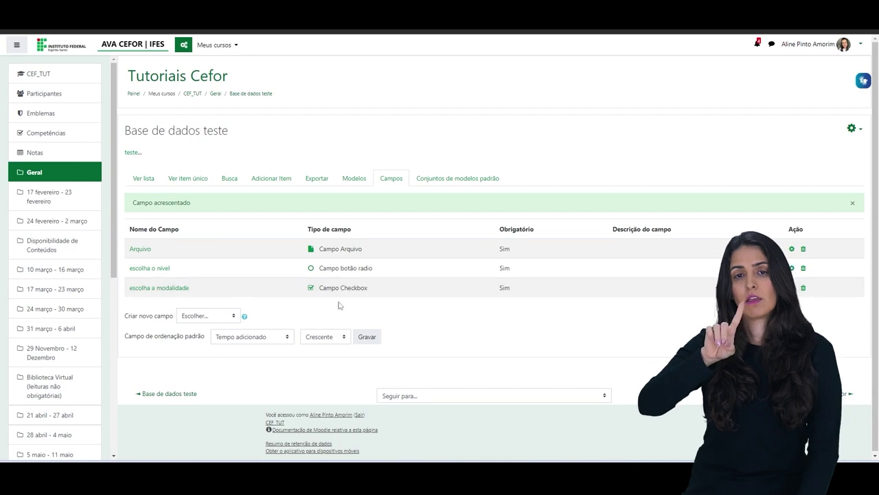
Add a Data field named "Data de aplicação" to the database.
{"action": "left_click", "coordinate": [235, 316]}
{"action": "left_click", "coordinate": [200, 364]}
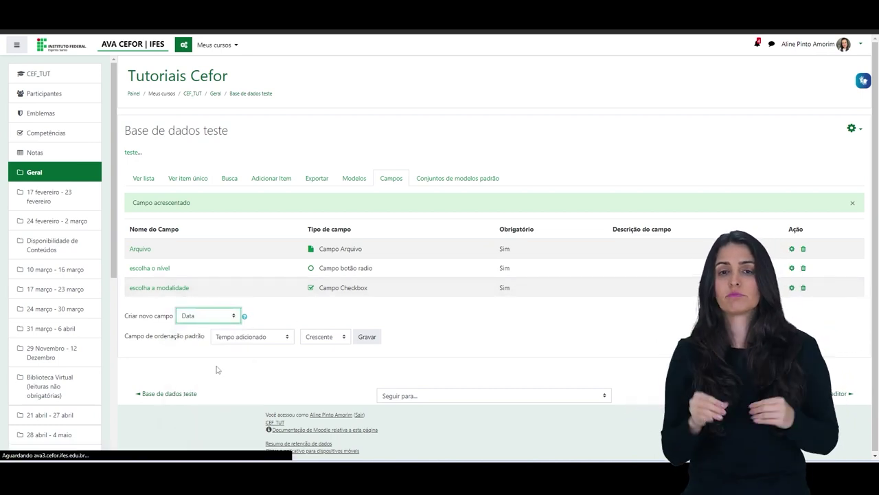
{"action": "left_click", "coordinate": [373, 228]}
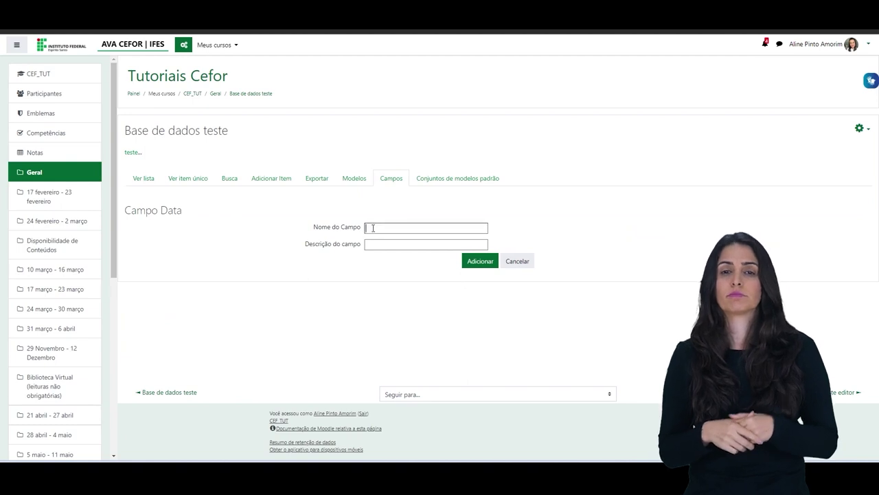
{"action": "type", "text": "Data"}
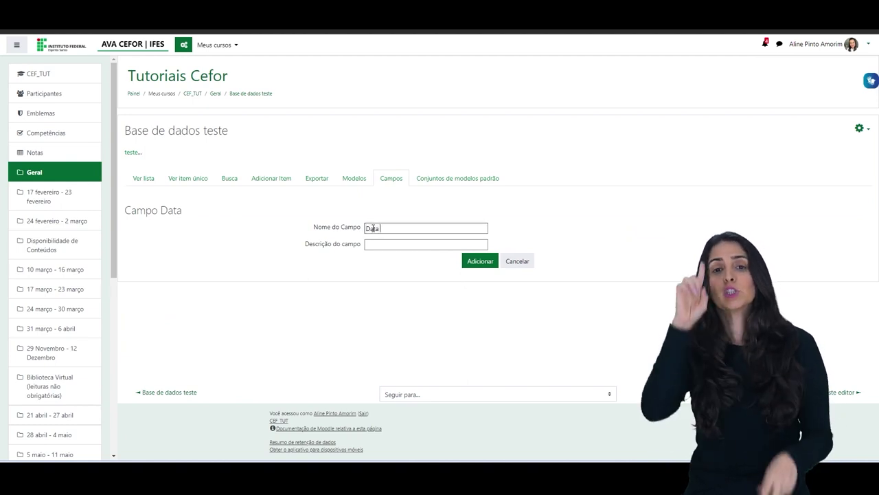
{"action": "type", "text": " de aplicação"}
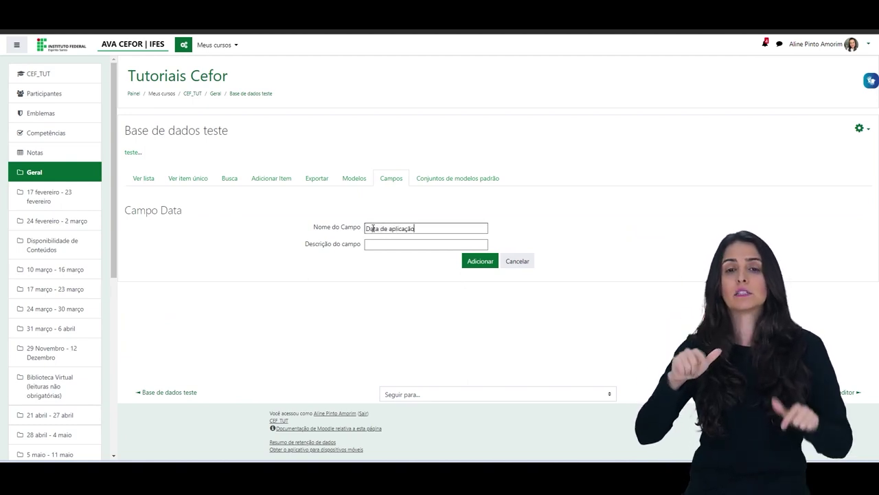
{"action": "left_click", "coordinate": [477, 261]}
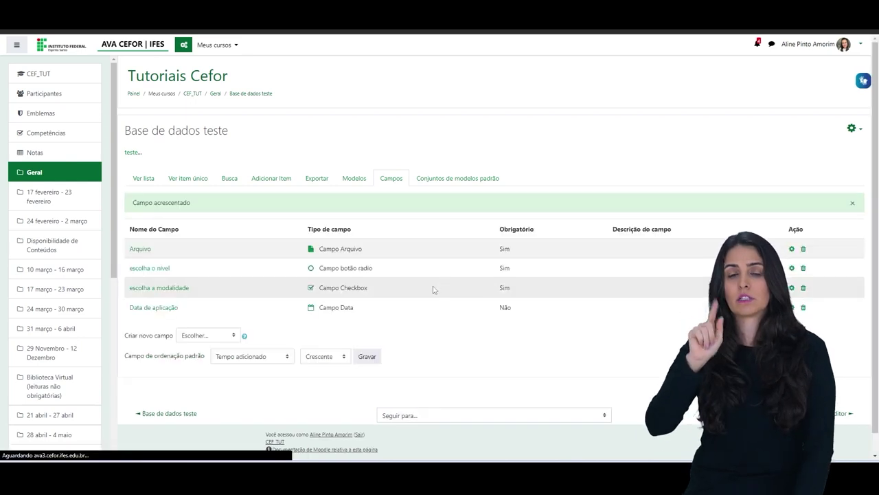
Review the available field types and save the default sort order as Tempo adicionado, Crescente.
{"action": "left_click", "coordinate": [234, 335]}
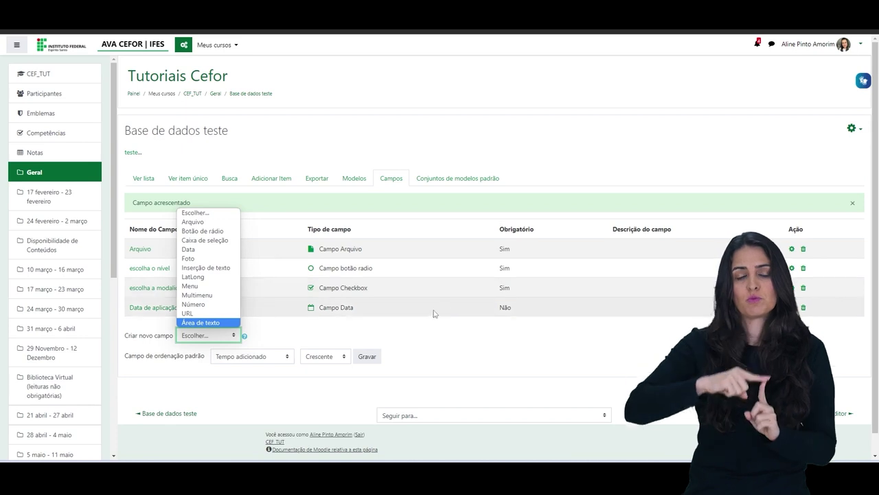
{"action": "left_click", "coordinate": [379, 303]}
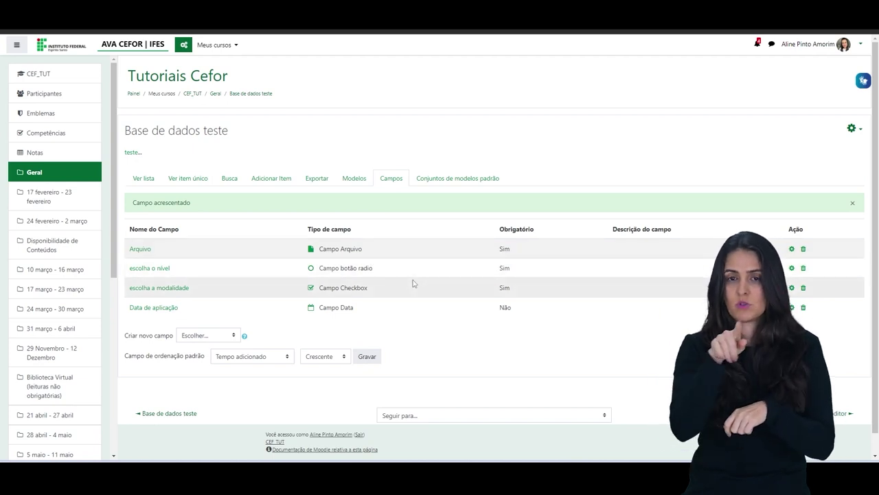
{"action": "left_click", "coordinate": [367, 356]}
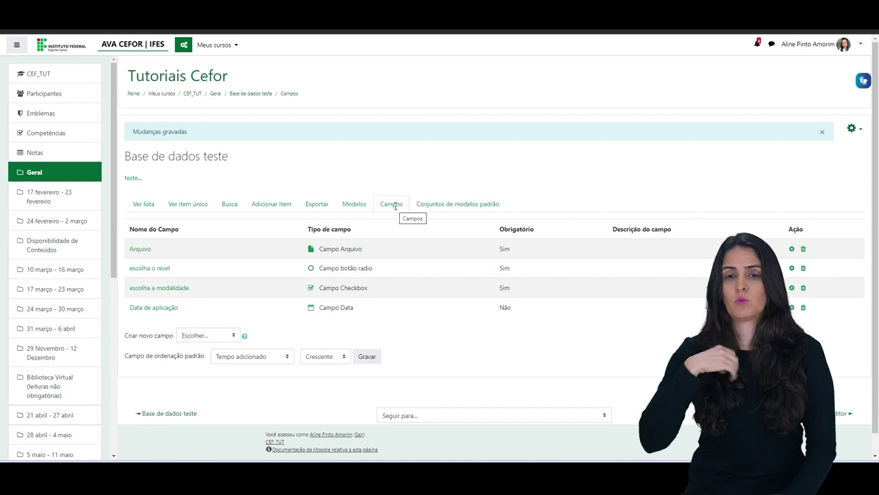
Open the database's templates, and open the first Base de dados teste activity from the CEF_TUT course page in a separate browser tab.
{"action": "left_click", "coordinate": [355, 204]}
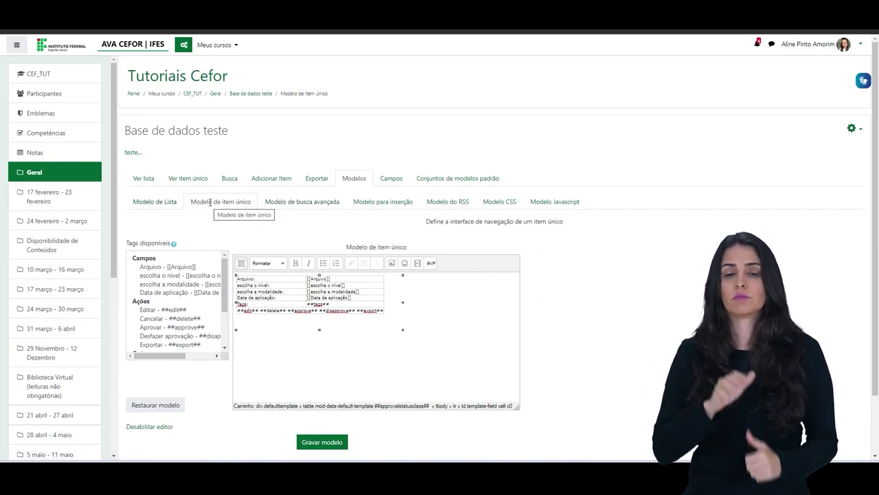
{"action": "right_click", "coordinate": [189, 102]}
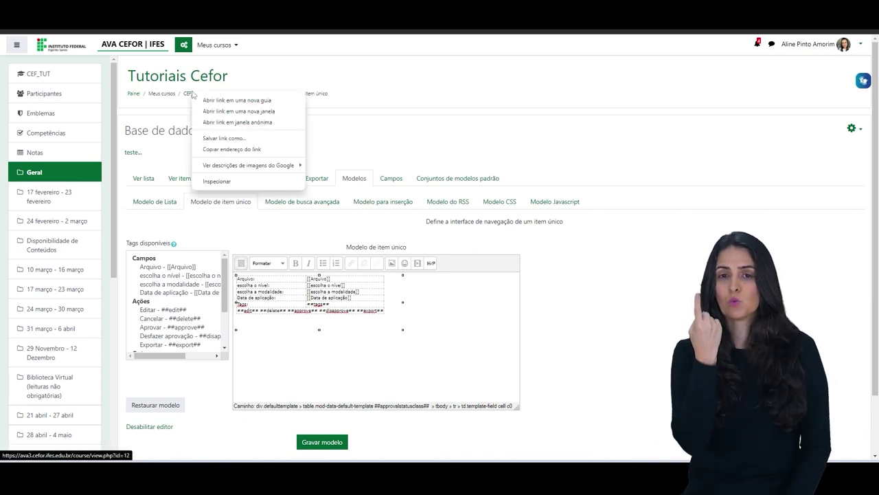
{"action": "left_click", "coordinate": [217, 103]}
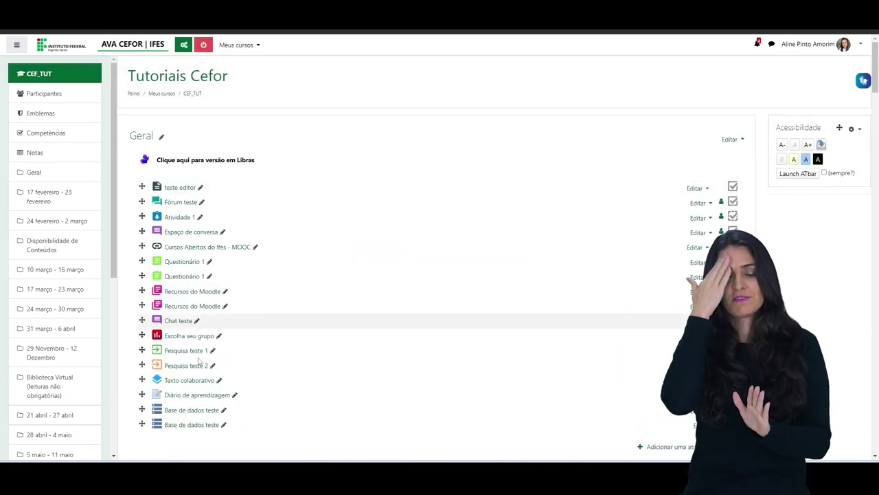
{"action": "left_click", "coordinate": [184, 411]}
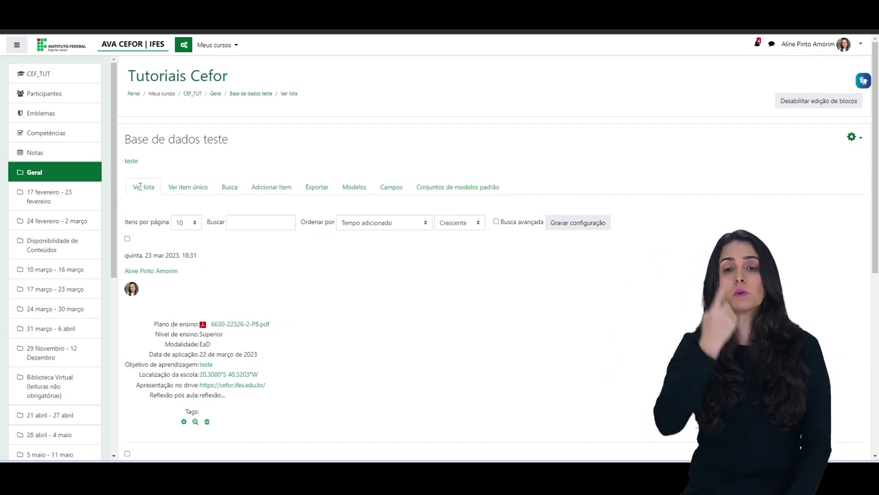
Examine how the submitted entries, with their date, author, photo and fields, are laid out in the example database's list view.
{"action": "scroll", "coordinate": [248, 275], "scroll_direction": "down", "scroll_amount": 2}
{"action": "scroll", "coordinate": [248, 275], "scroll_direction": "up", "scroll_amount": 2}
{"action": "scroll", "coordinate": [247, 275], "scroll_direction": "down", "scroll_amount": 5}
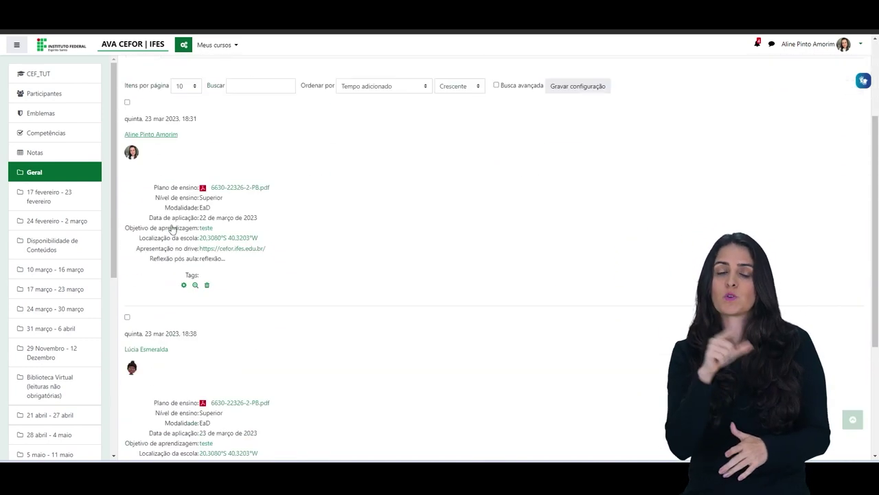
{"action": "scroll", "coordinate": [270, 251], "scroll_direction": "up", "scroll_amount": 2}
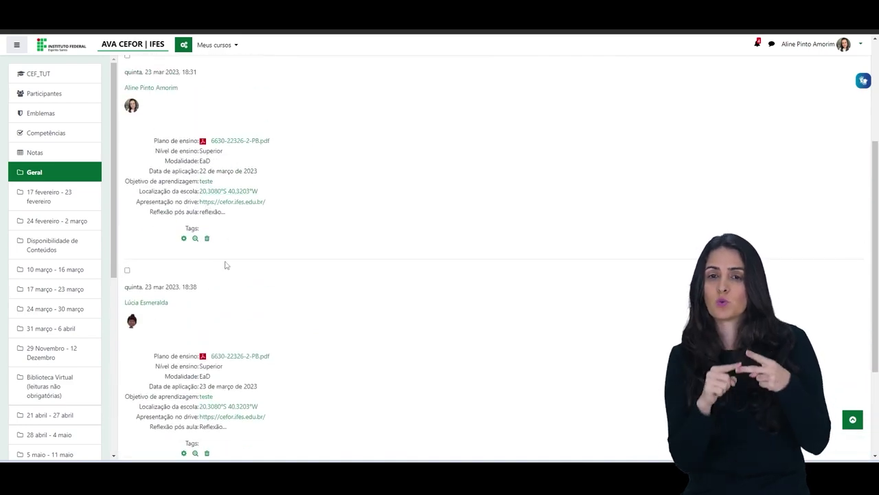
{"action": "scroll", "coordinate": [242, 318], "scroll_direction": "up", "scroll_amount": 3}
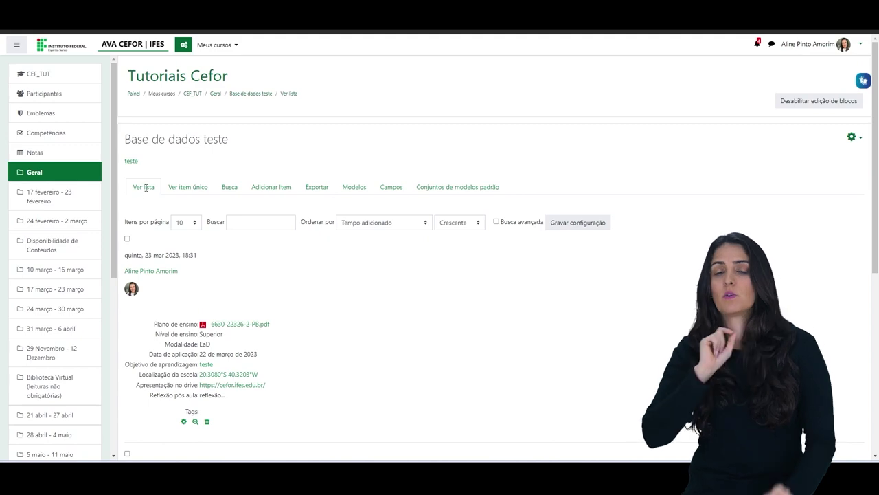
{"action": "scroll", "coordinate": [166, 233], "scroll_direction": "down", "scroll_amount": 3}
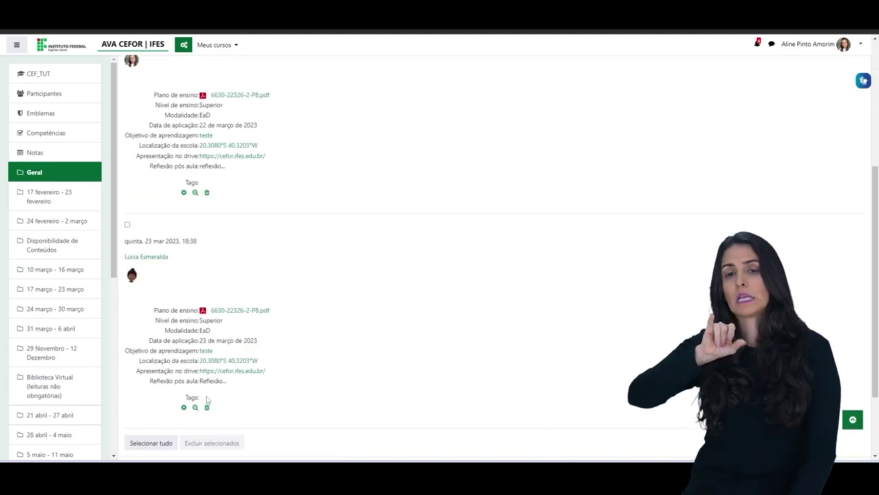
{"action": "scroll", "coordinate": [195, 231], "scroll_direction": "down", "scroll_amount": 2}
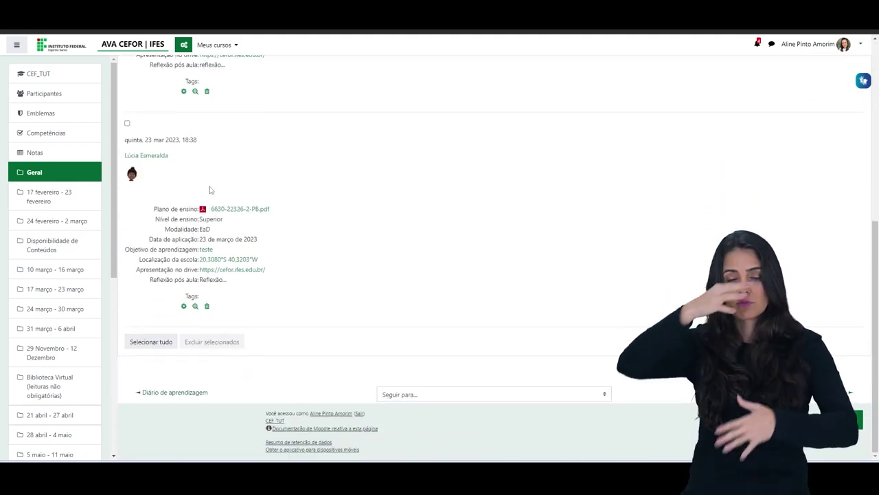
{"action": "scroll", "coordinate": [210, 190], "scroll_direction": "up", "scroll_amount": 3}
{"action": "scroll", "coordinate": [210, 190], "scroll_direction": "up", "scroll_amount": 2}
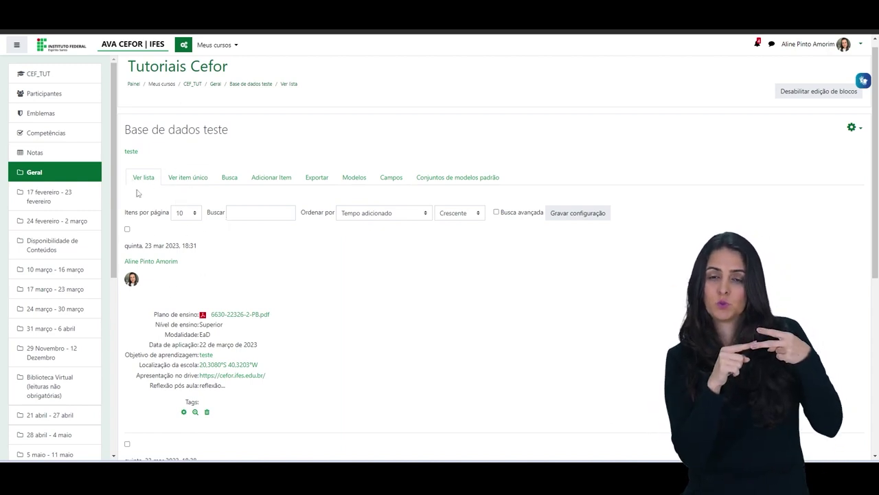
Examine the example database's single item view and go to the second entry.
{"action": "left_click", "coordinate": [188, 177]}
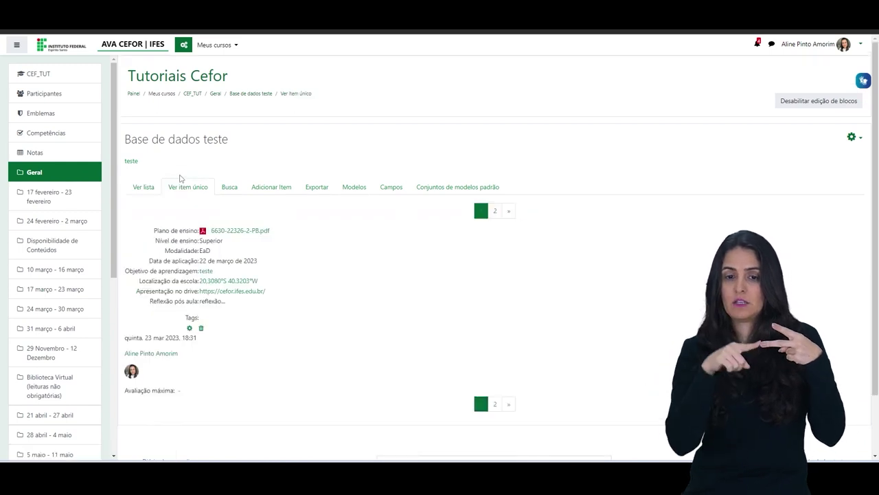
{"action": "scroll", "coordinate": [352, 256], "scroll_direction": "down", "scroll_amount": 1}
{"action": "scroll", "coordinate": [309, 255], "scroll_direction": "down", "scroll_amount": 1}
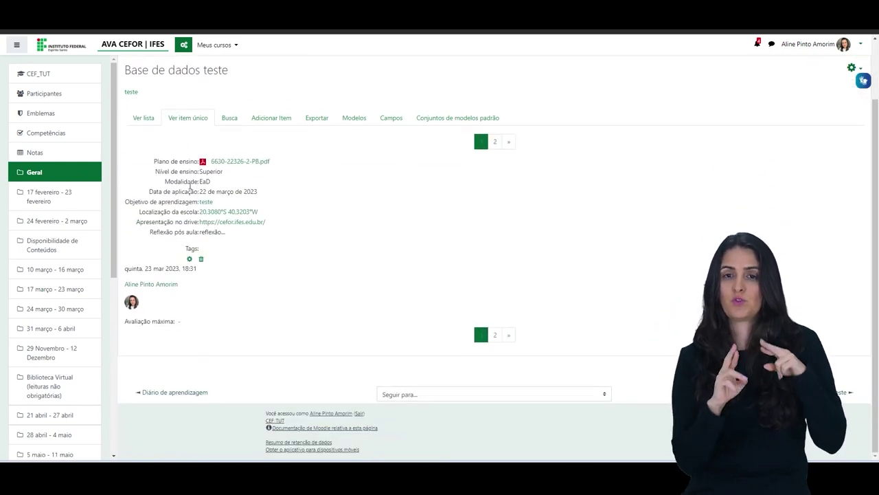
{"action": "left_click", "coordinate": [495, 334]}
{"action": "scroll", "coordinate": [385, 296], "scroll_direction": "down", "scroll_amount": 1}
{"action": "scroll", "coordinate": [288, 284], "scroll_direction": "down", "scroll_amount": 1}
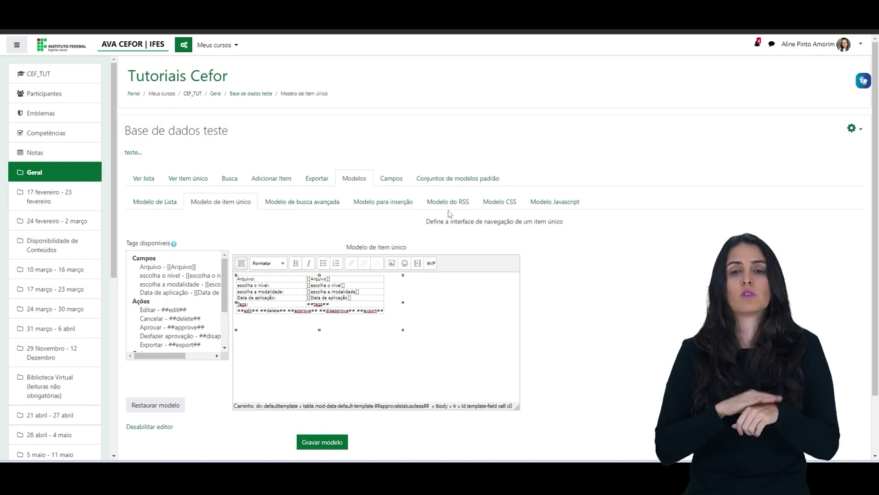
In the new database's list template, insert the Tempo adicionado tag on its own line below ##delcheck## in Repetir item.
{"action": "left_click", "coordinate": [162, 200]}
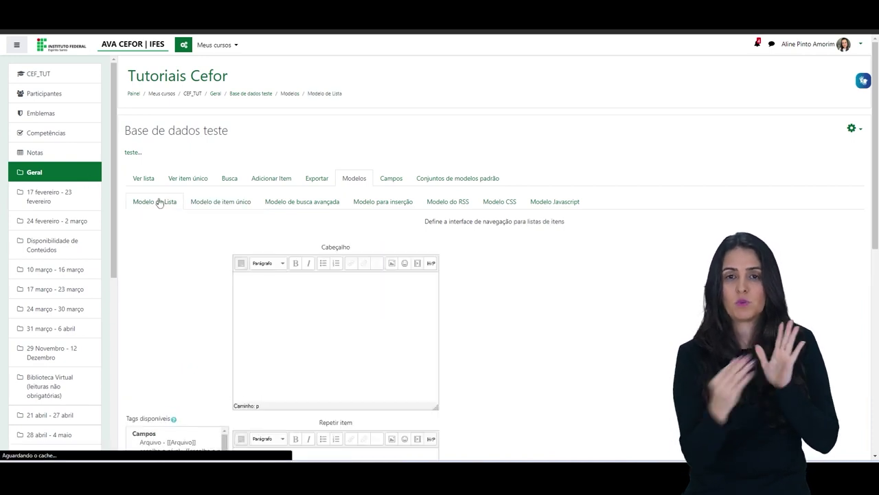
{"action": "scroll", "coordinate": [162, 220], "scroll_direction": "down", "scroll_amount": 3}
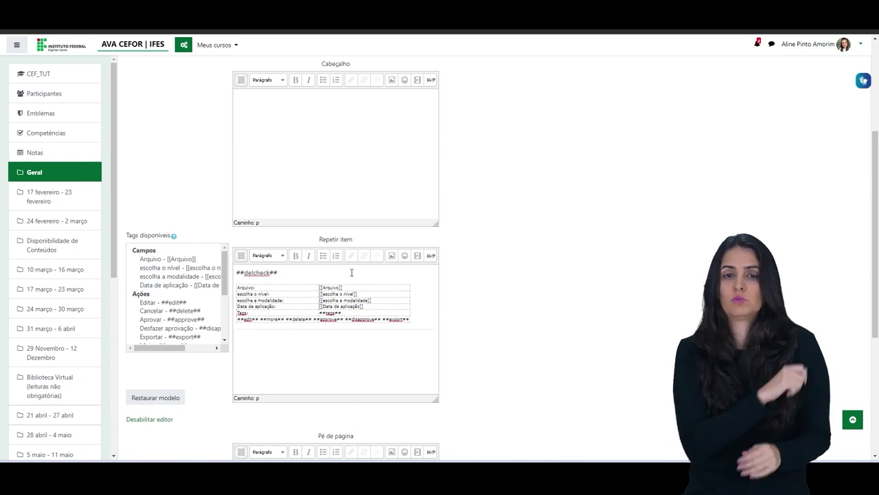
{"action": "scroll", "coordinate": [292, 290], "scroll_direction": "up", "scroll_amount": 1}
{"action": "scroll", "coordinate": [309, 226], "scroll_direction": "down", "scroll_amount": 1}
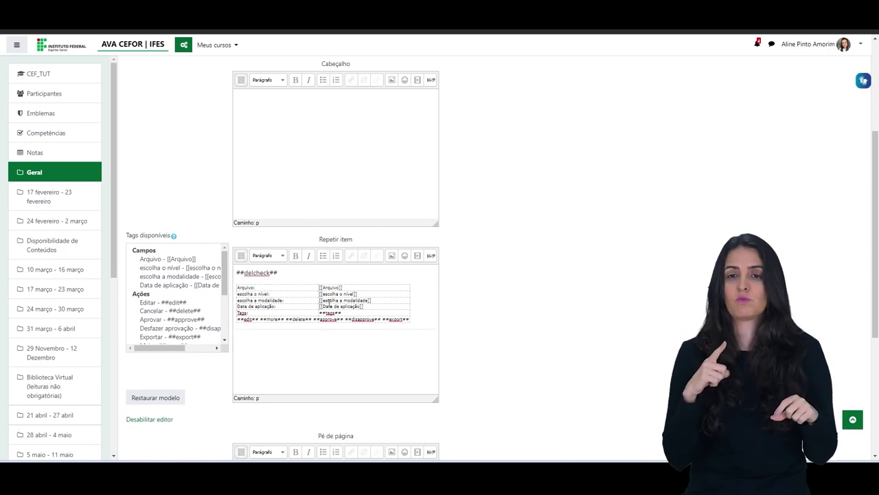
{"action": "scroll", "coordinate": [177, 303], "scroll_direction": "down", "scroll_amount": 5}
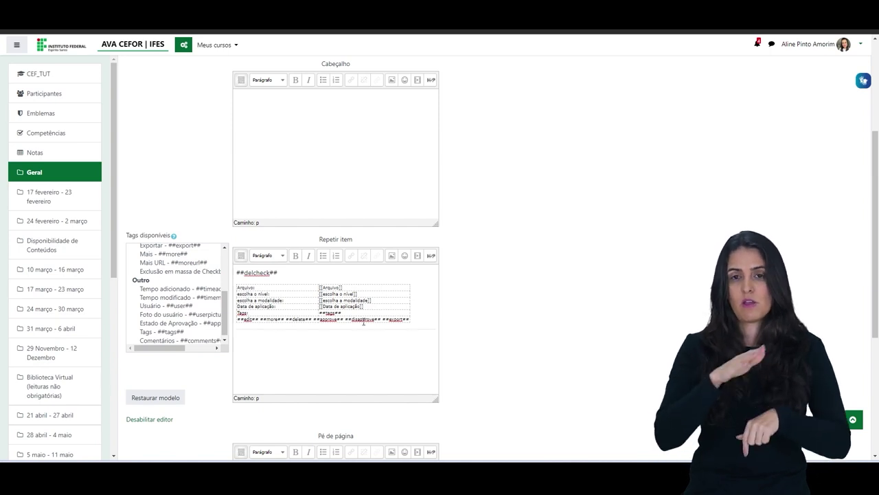
{"action": "scroll", "coordinate": [169, 289], "scroll_direction": "down", "scroll_amount": 1}
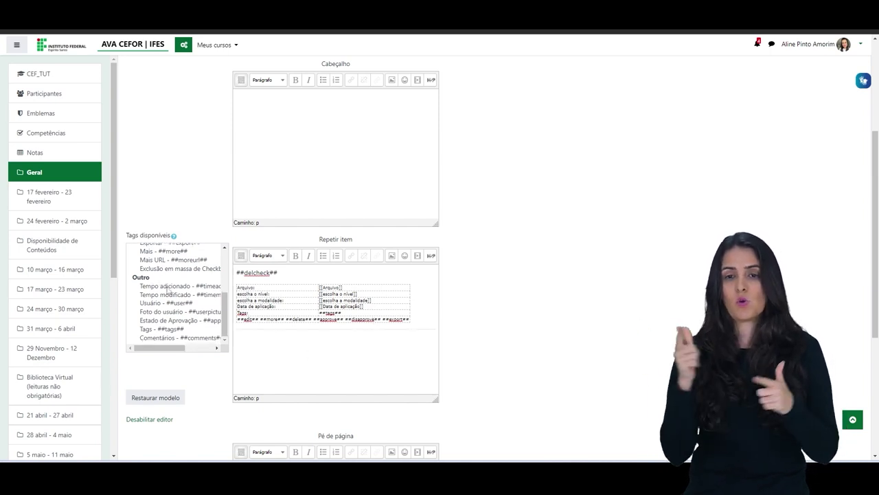
{"action": "left_click", "coordinate": [264, 342]}
{"action": "left_click", "coordinate": [288, 272]}
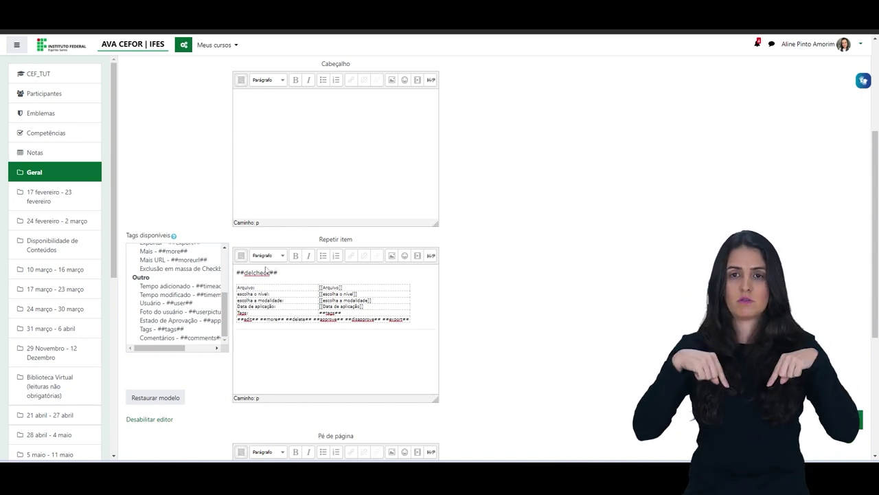
{"action": "key", "text": "Return"}
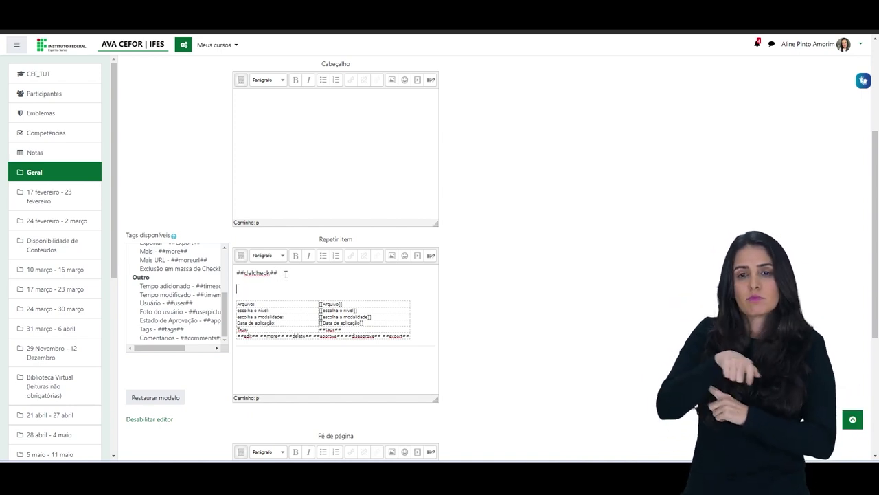
{"action": "left_click", "coordinate": [182, 287]}
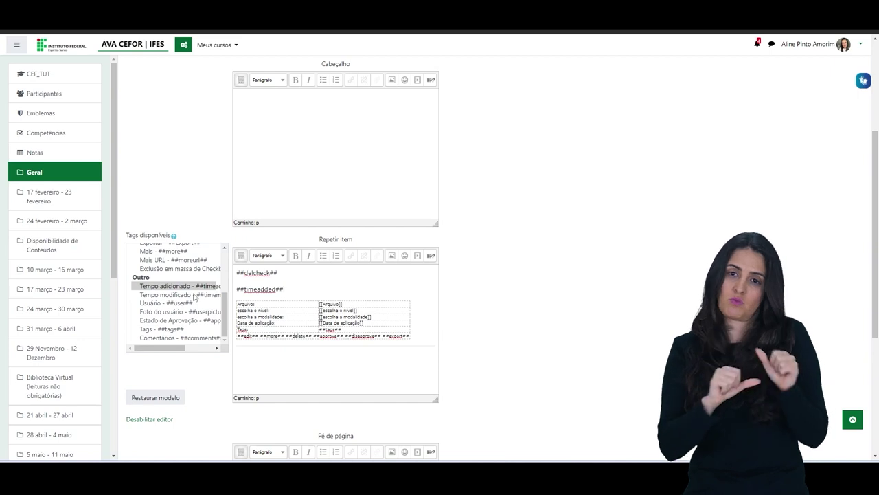
Add the Usuário, Foto do usuário and Comentários tags on separate lines below ##timeadded## in Repetir item.
{"action": "key", "text": "Return"}
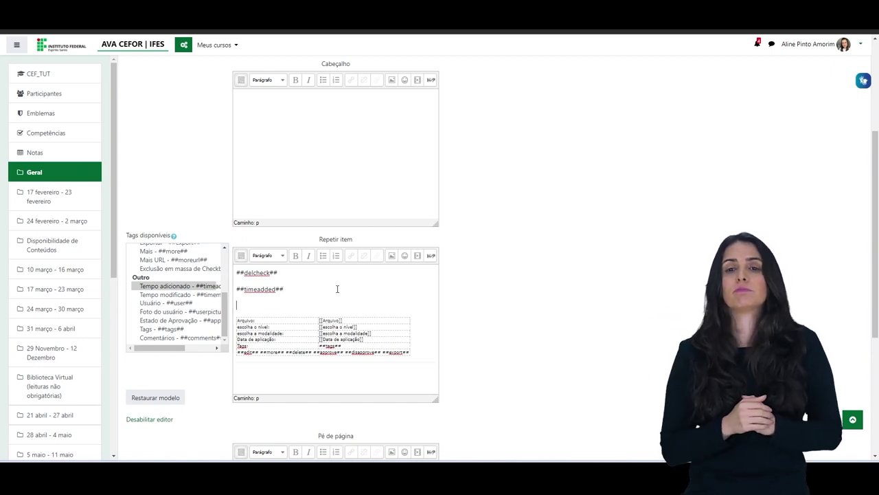
{"action": "left_click", "coordinate": [152, 302]}
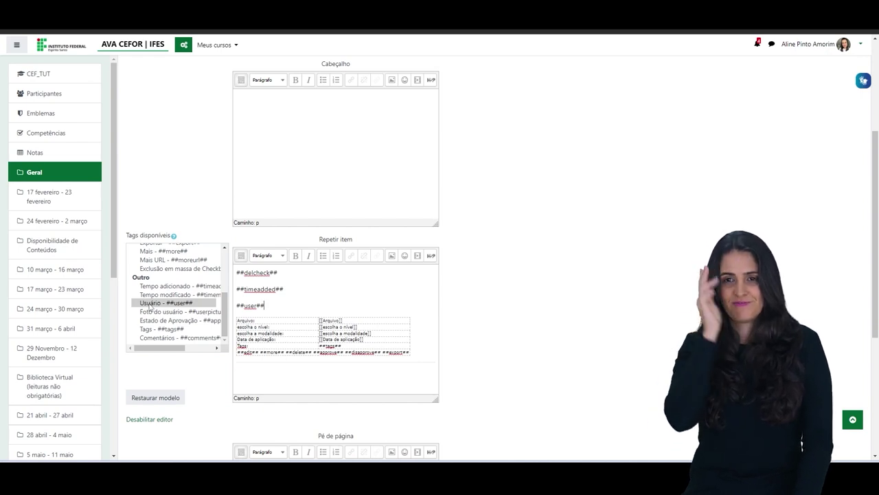
{"action": "key", "text": "Return"}
{"action": "left_click", "coordinate": [150, 312]}
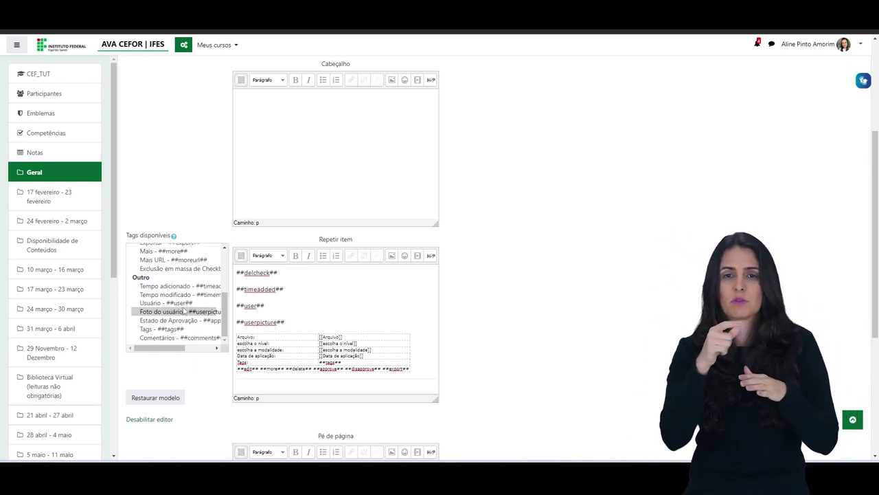
{"action": "scroll", "coordinate": [184, 320], "scroll_direction": "down", "scroll_amount": 1}
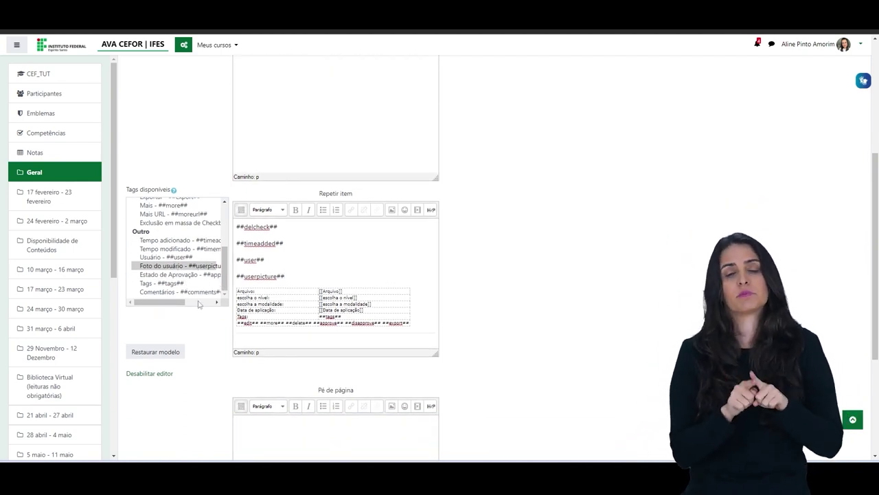
{"action": "double_click", "coordinate": [151, 292]}
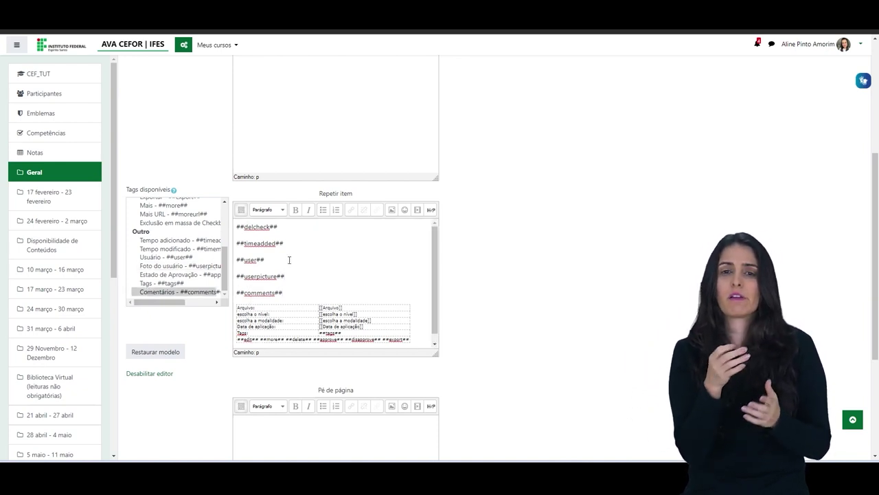
Check the list template's header, repeated item and footer, and save the template.
{"action": "scroll", "coordinate": [290, 260], "scroll_direction": "down", "scroll_amount": 1}
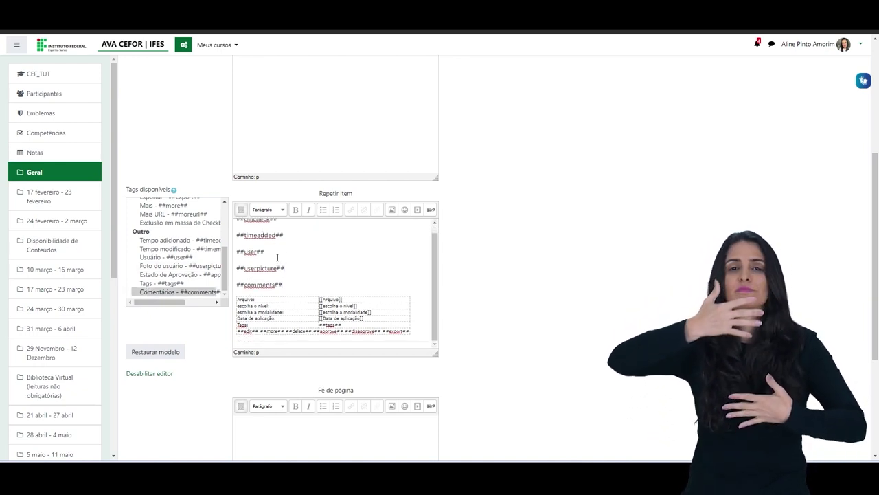
{"action": "scroll", "coordinate": [277, 257], "scroll_direction": "down", "scroll_amount": 2}
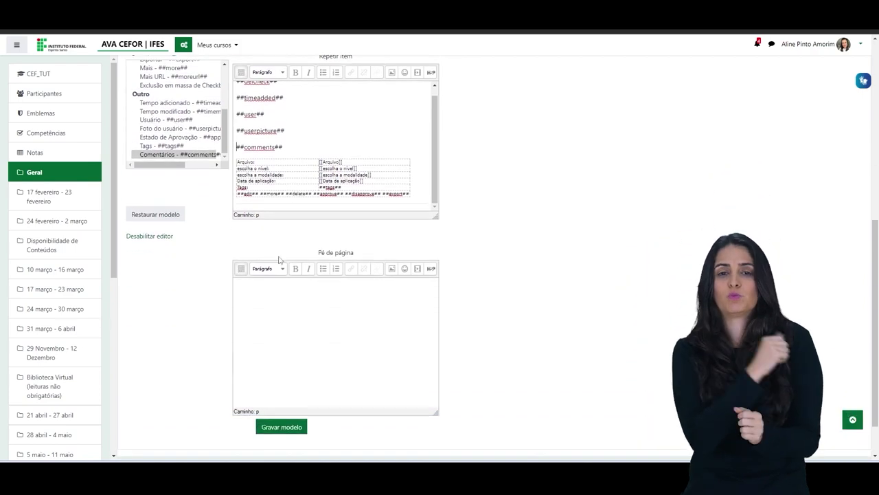
{"action": "scroll", "coordinate": [279, 260], "scroll_direction": "down", "scroll_amount": 1}
{"action": "scroll", "coordinate": [278, 260], "scroll_direction": "up", "scroll_amount": 5}
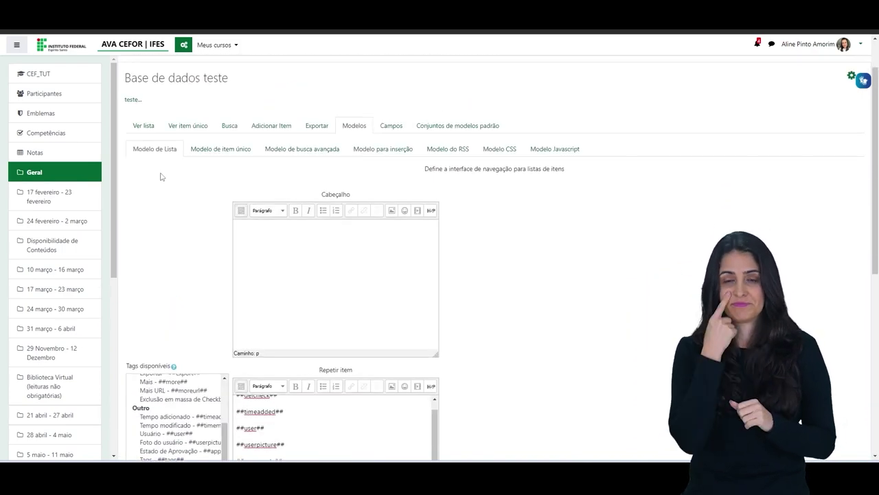
{"action": "scroll", "coordinate": [305, 290], "scroll_direction": "down", "scroll_amount": 5}
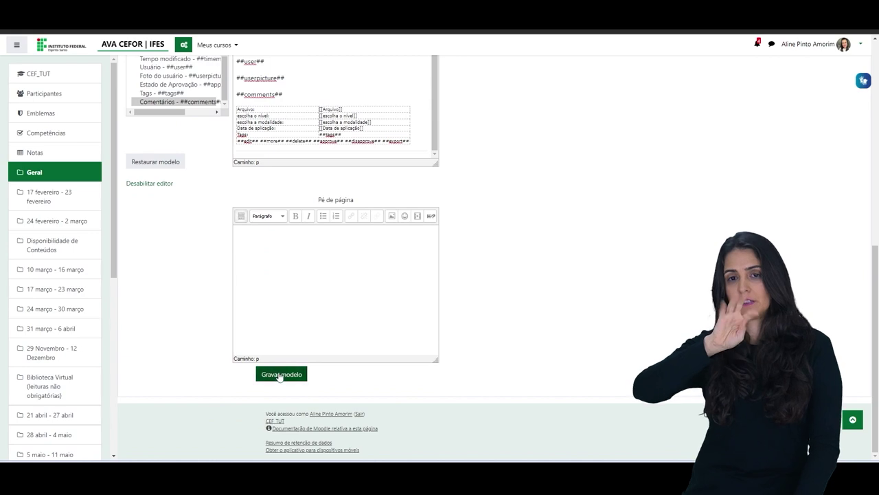
{"action": "left_click", "coordinate": [280, 374]}
{"action": "scroll", "coordinate": [204, 259], "scroll_direction": "down", "scroll_amount": 1}
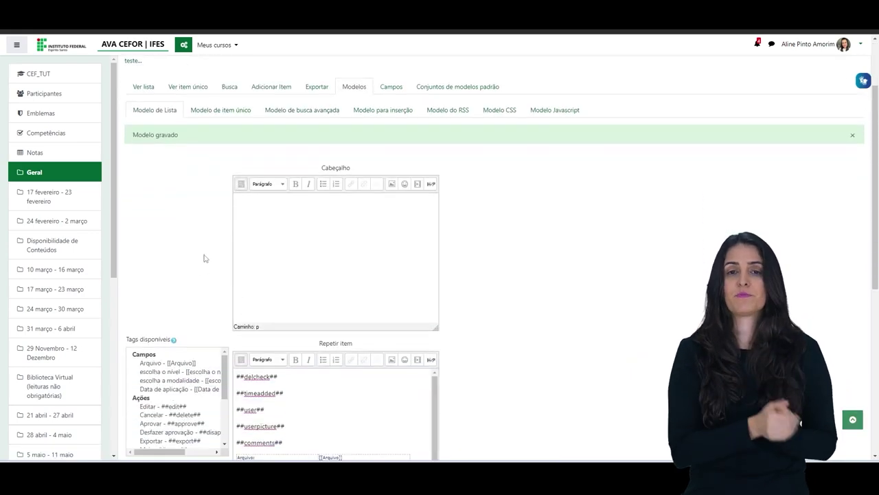
Open the single item template and insert the Tempo adicionado tag on a new line below the fields table.
{"action": "left_click", "coordinate": [215, 111]}
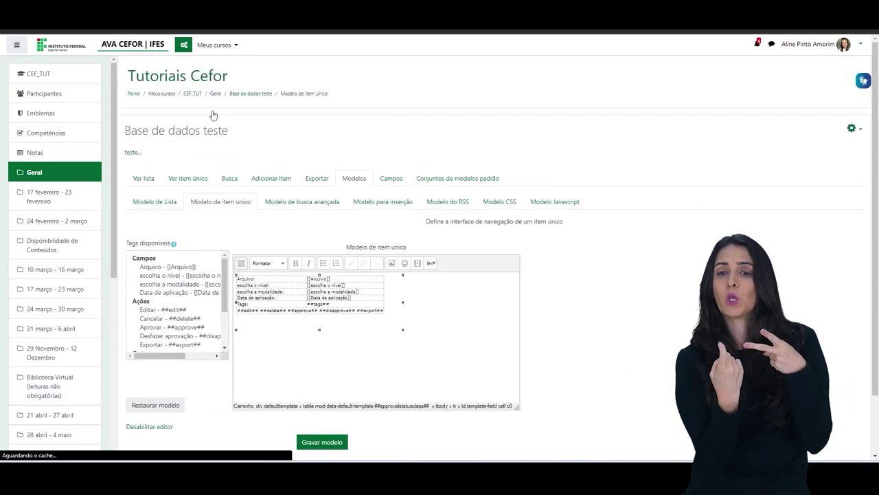
{"action": "scroll", "coordinate": [374, 279], "scroll_direction": "down", "scroll_amount": 1}
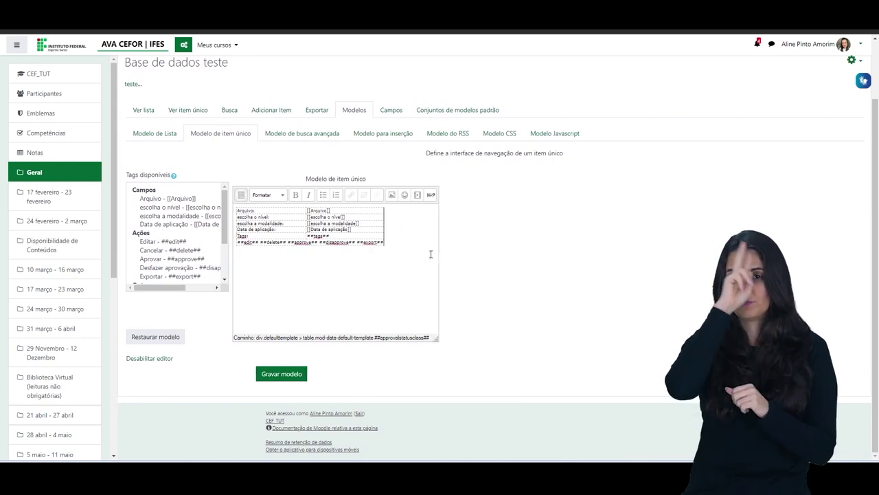
{"action": "left_click", "coordinate": [394, 249]}
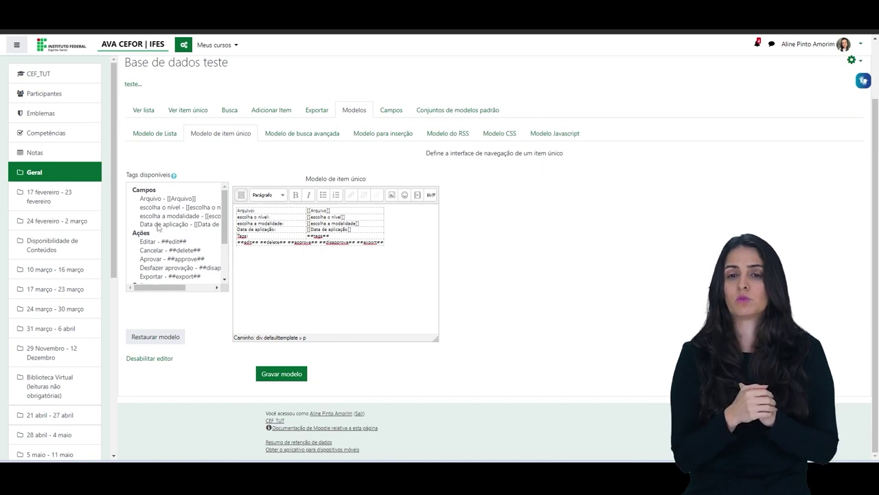
{"action": "scroll", "coordinate": [158, 228], "scroll_direction": "down", "scroll_amount": 2}
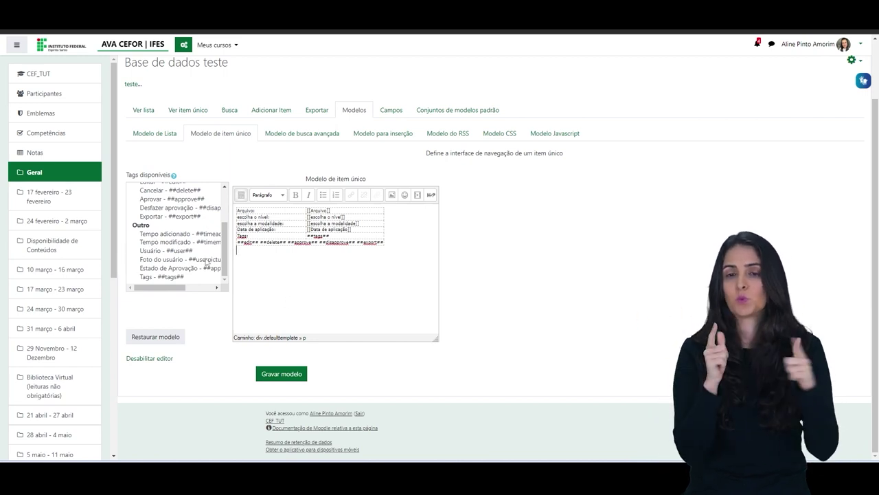
{"action": "left_click", "coordinate": [193, 233]}
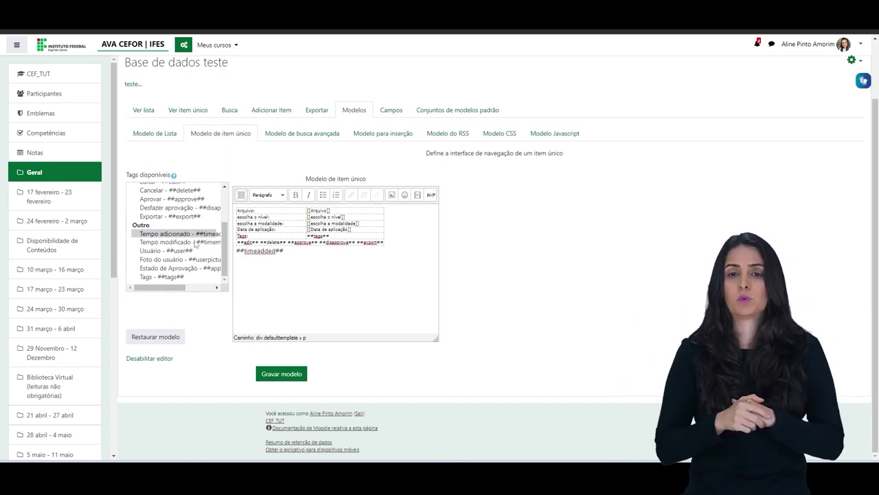
Add the Usuário, Foto do usuário, Estado de Aprovação and Tags tags on separate lines below ##timeadded##.
{"action": "left_click", "coordinate": [165, 250]}
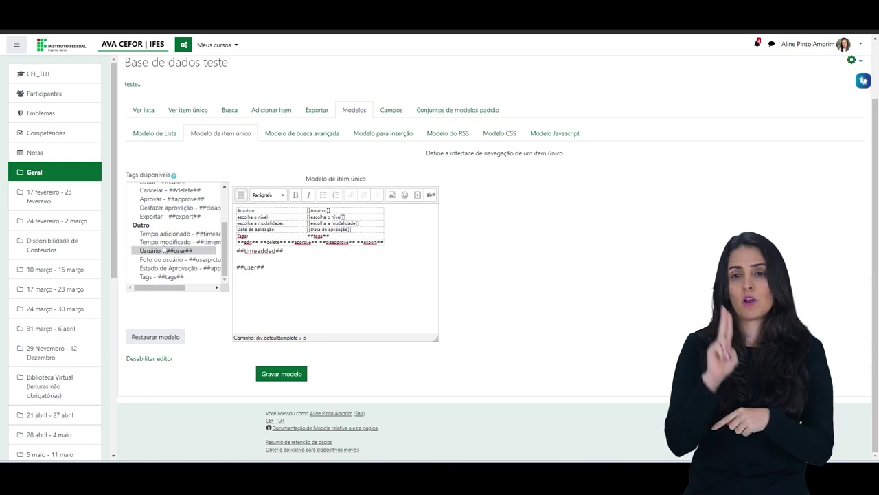
{"action": "left_click", "coordinate": [162, 259]}
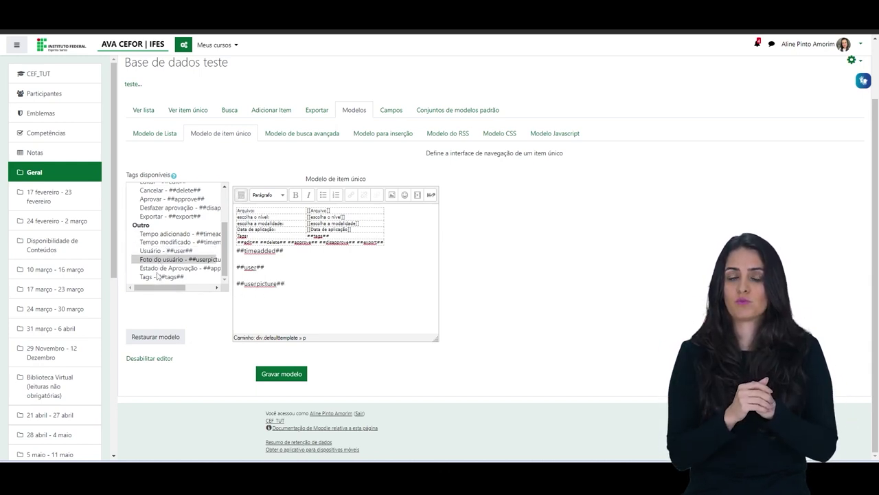
{"action": "left_click", "coordinate": [176, 267]}
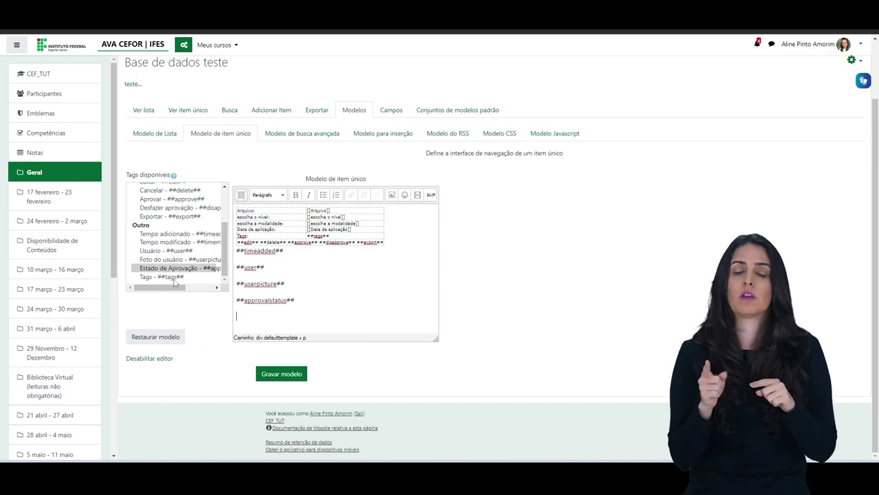
{"action": "left_click", "coordinate": [175, 279]}
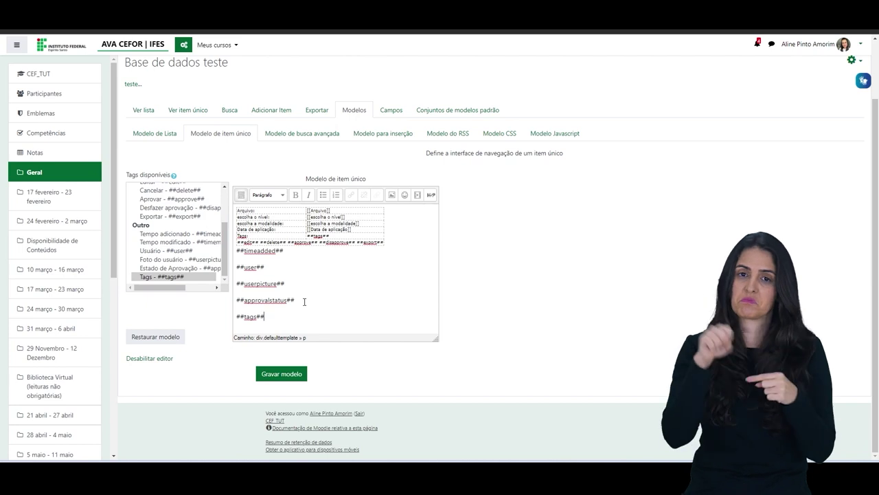
Delete the ##approvalstatus## line from the single item template, save the template, and review and save it again.
{"action": "left_click_drag", "start_coordinate": [304, 302], "coordinate": [225, 302]}
{"action": "key", "text": "BackSpace"}
{"action": "key", "text": "BackSpace"}
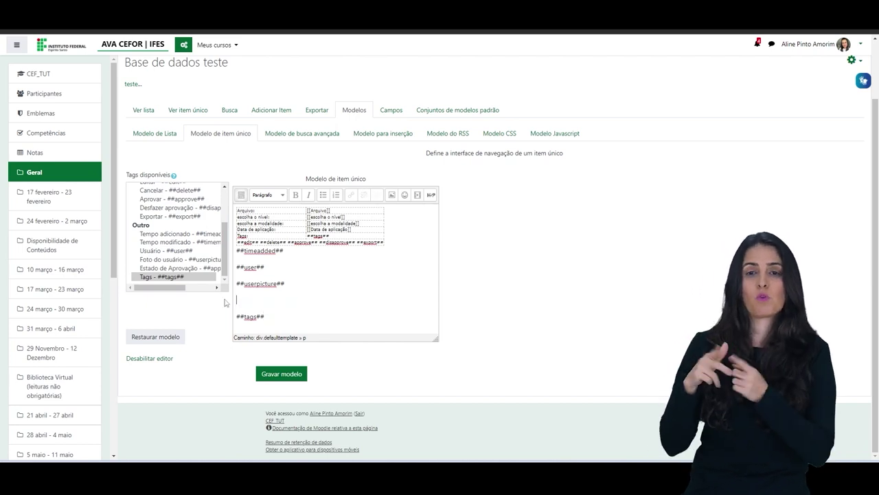
{"action": "left_click", "coordinate": [293, 376]}
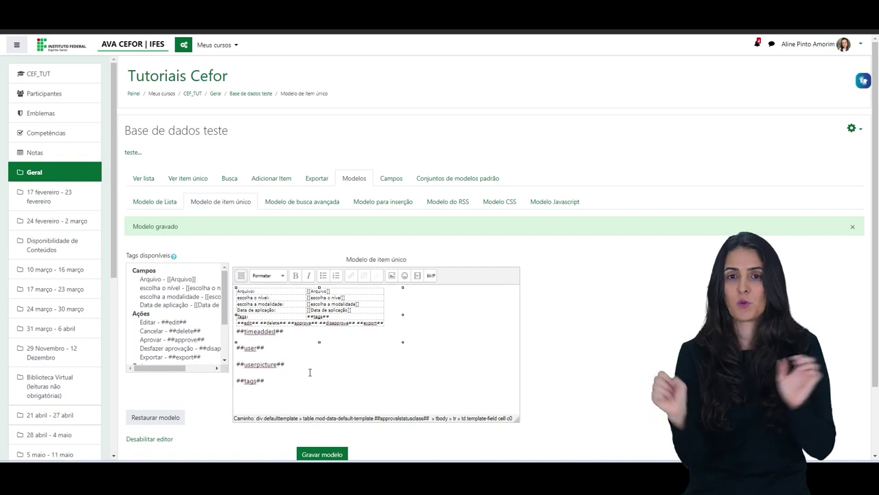
{"action": "scroll", "coordinate": [309, 369], "scroll_direction": "down", "scroll_amount": 2}
{"action": "scroll", "coordinate": [362, 244], "scroll_direction": "up", "scroll_amount": 2}
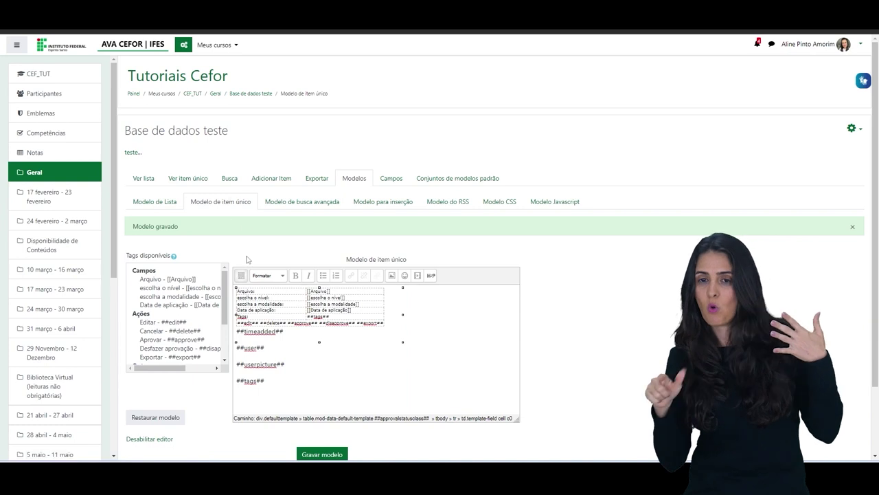
{"action": "scroll", "coordinate": [245, 259], "scroll_direction": "down", "scroll_amount": 3}
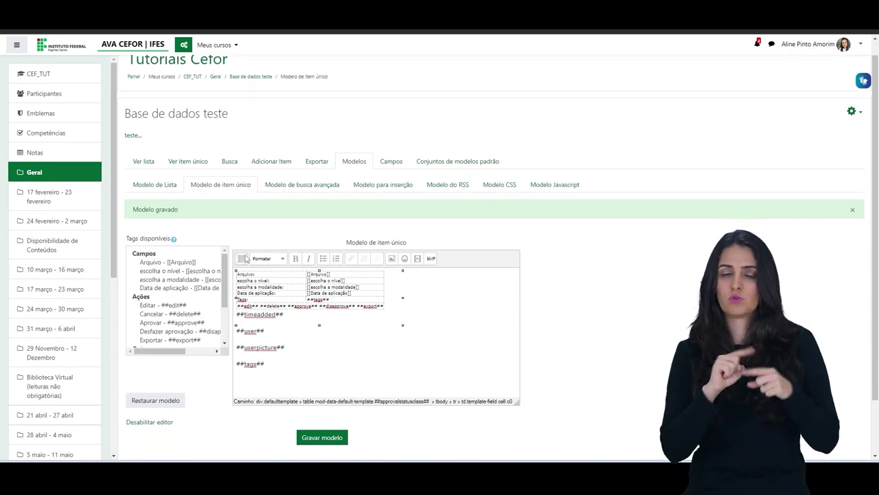
{"action": "left_click", "coordinate": [320, 374]}
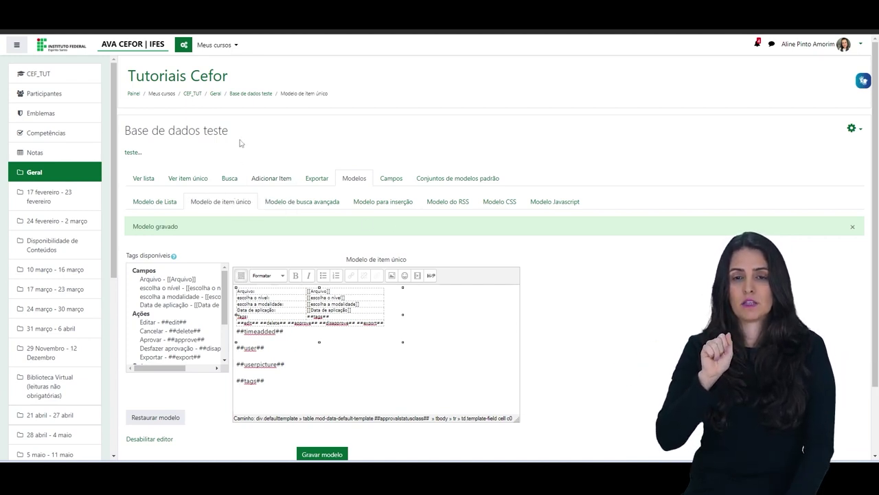
Return to the CEF_TUT course page and open the settings of the second Base de dados teste activity.
{"action": "left_click", "coordinate": [192, 94]}
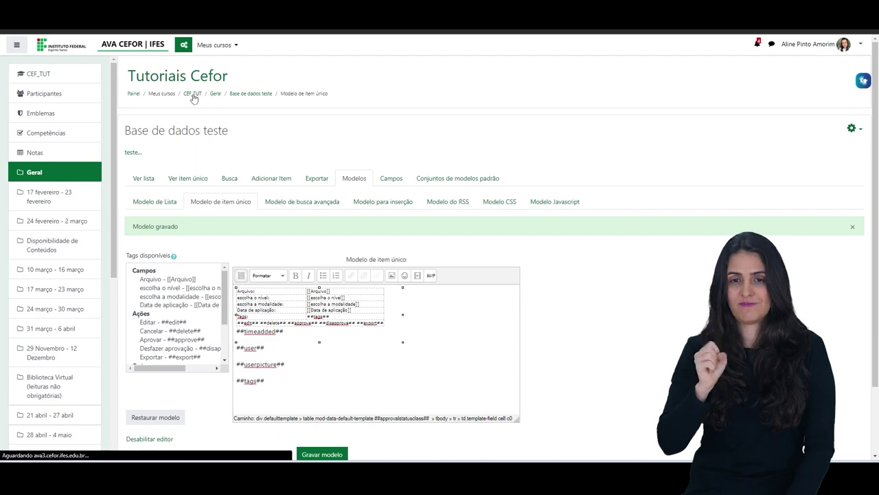
{"action": "scroll", "coordinate": [324, 265], "scroll_direction": "down", "scroll_amount": 3}
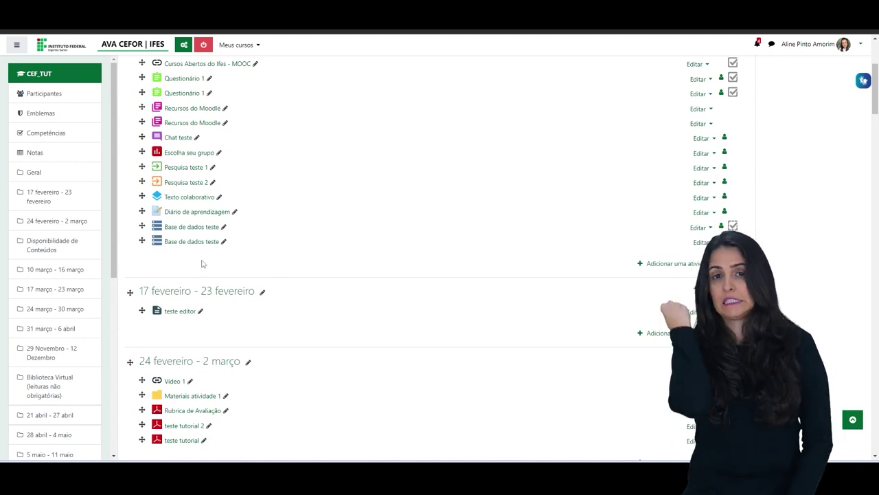
{"action": "left_click", "coordinate": [186, 243]}
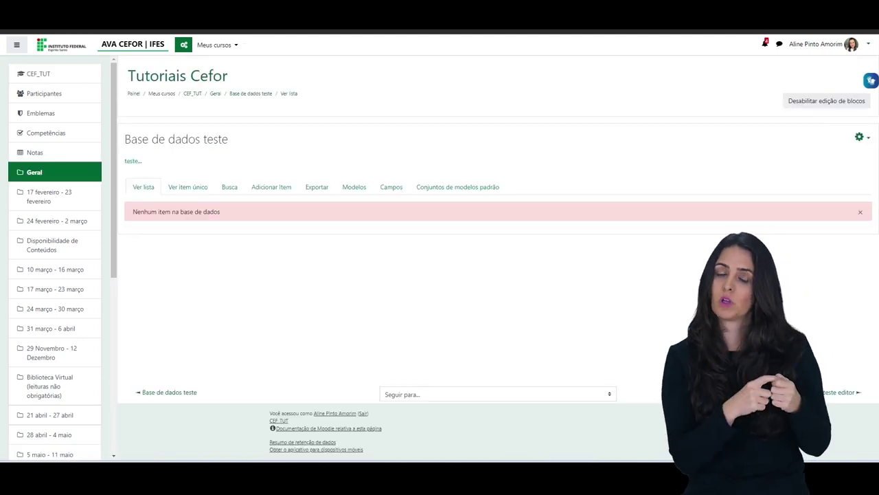
{"action": "left_click", "coordinate": [859, 136]}
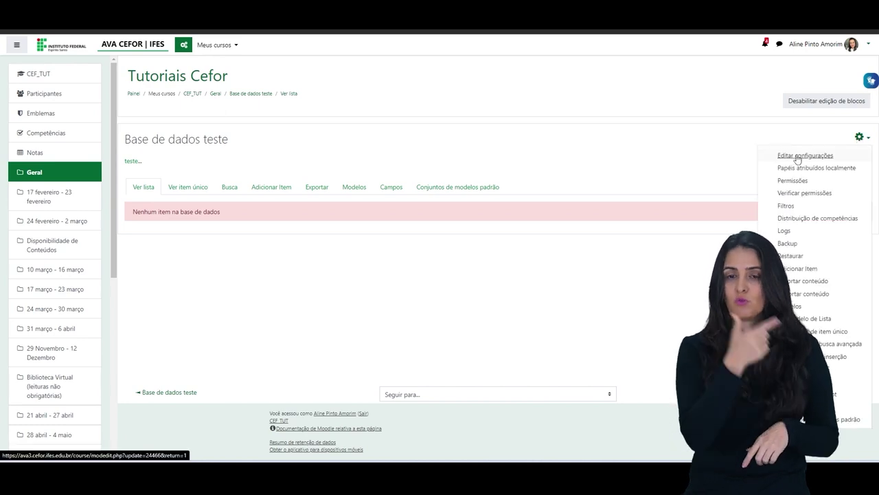
{"action": "key", "text": "Escape"}
{"action": "scroll", "coordinate": [769, 161], "scroll_direction": "down", "scroll_amount": 3}
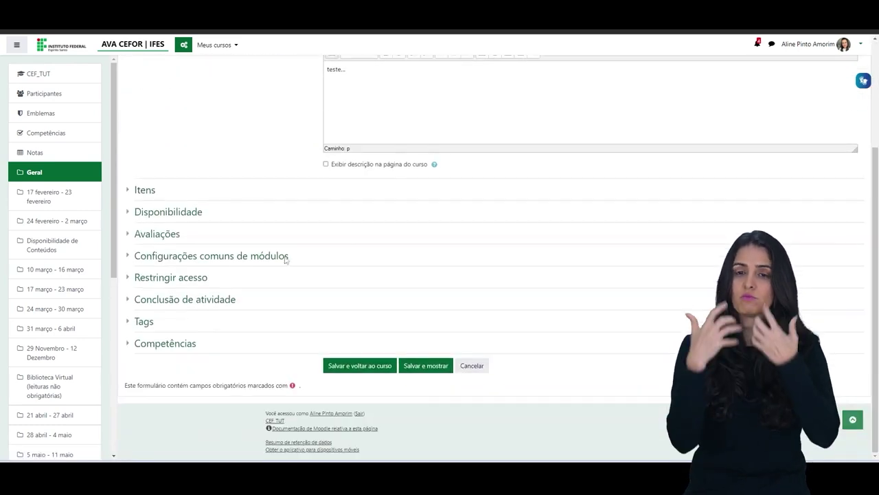
Set completion tracking to "Mostrar atividade como concluída quando as condições forem satisfeitas", require a total of 1 item, and save the settings.
{"action": "left_click", "coordinate": [189, 300]}
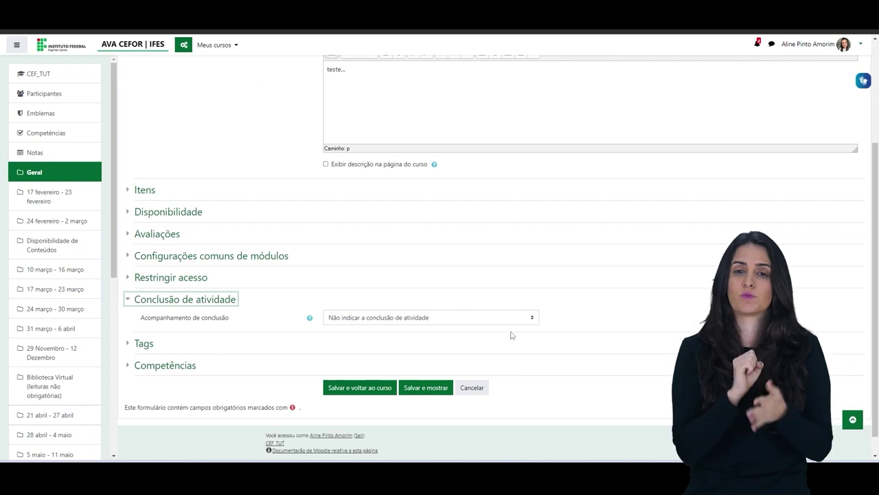
{"action": "left_click", "coordinate": [533, 297]}
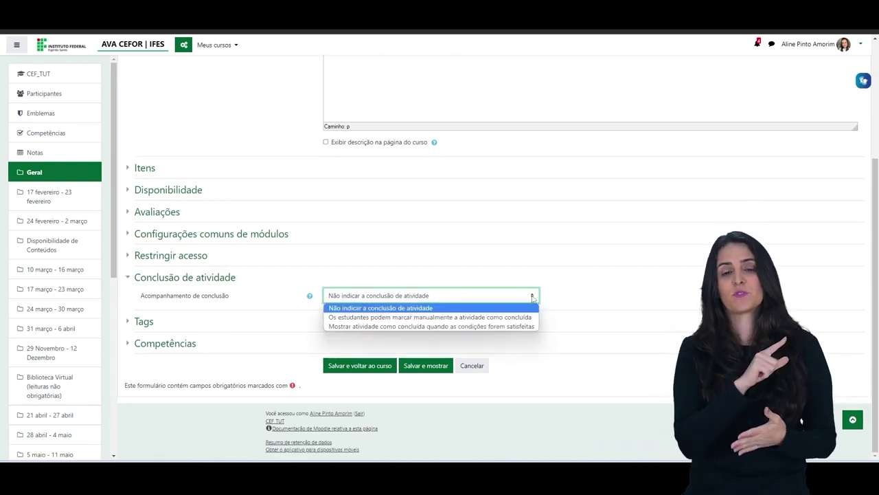
{"action": "left_click", "coordinate": [386, 327]}
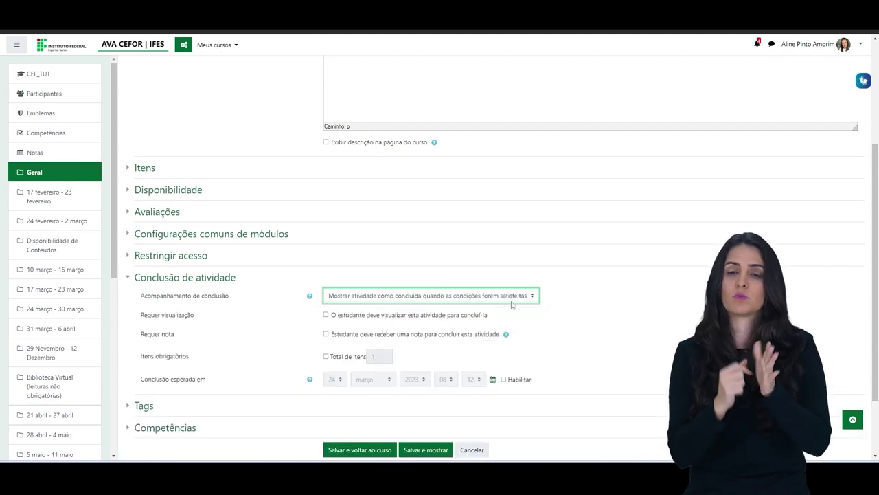
{"action": "scroll", "coordinate": [511, 304], "scroll_direction": "down", "scroll_amount": 3}
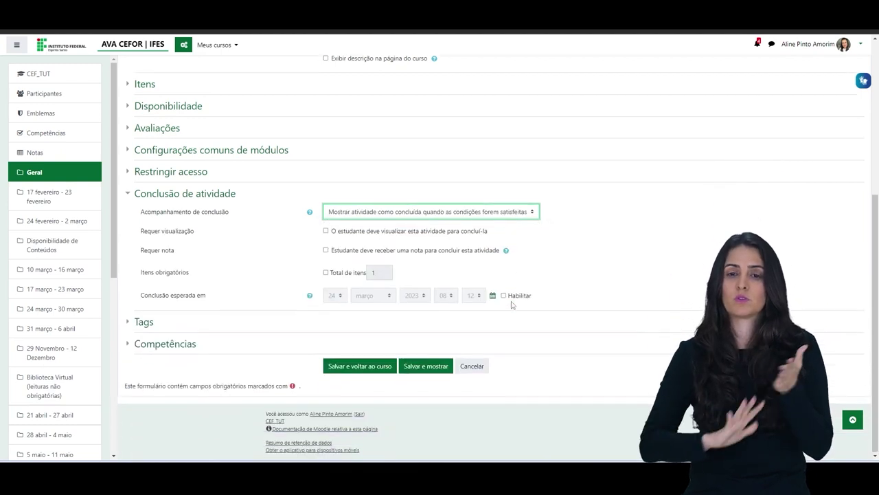
{"action": "left_click", "coordinate": [327, 273]}
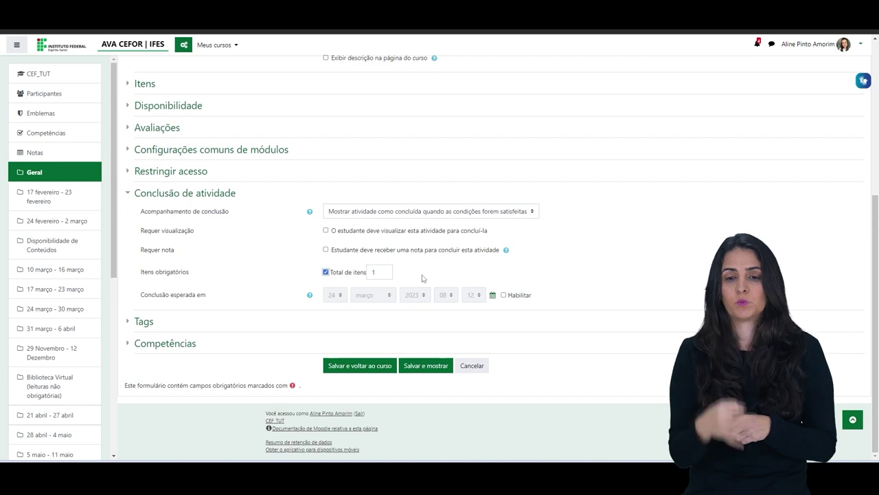
{"action": "left_click", "coordinate": [420, 370]}
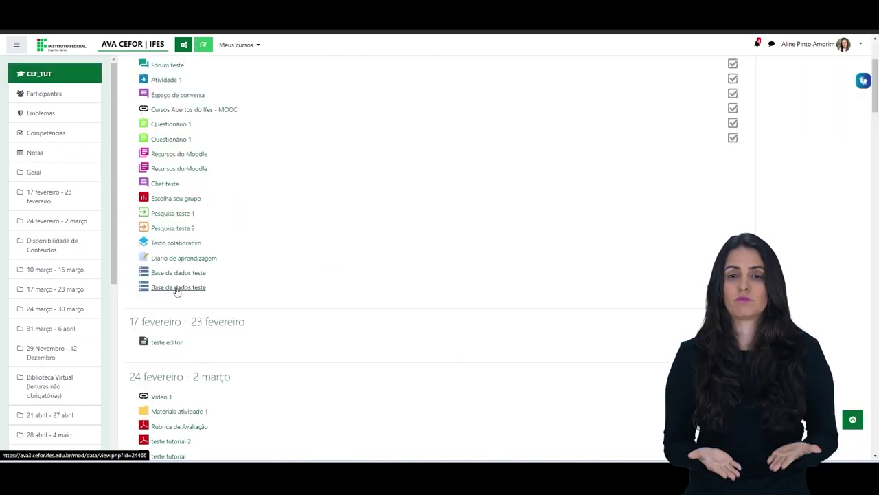
Reopen the second Base de dados teste and try out a new item with level Fundamental and modality EaD.
{"action": "left_click", "coordinate": [176, 288]}
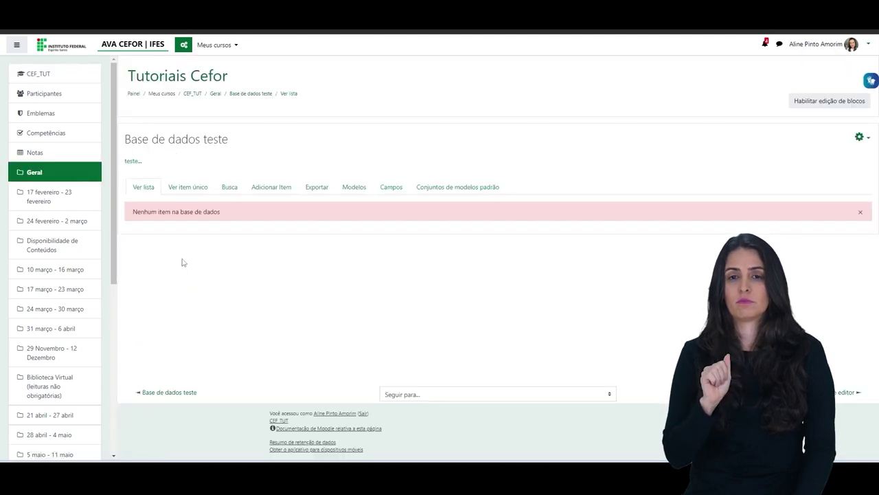
{"action": "left_click", "coordinate": [269, 189]}
{"action": "scroll", "coordinate": [487, 261], "scroll_direction": "down", "scroll_amount": 2}
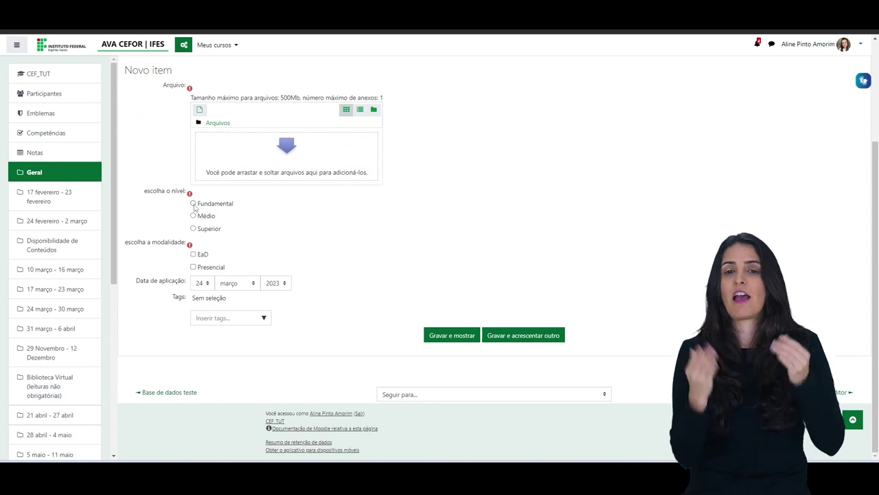
{"action": "left_click", "coordinate": [194, 204]}
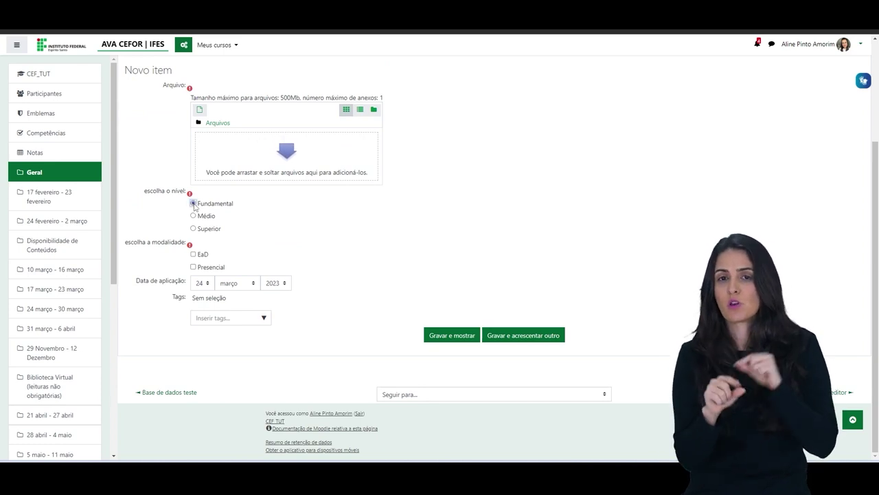
{"action": "left_click", "coordinate": [193, 254]}
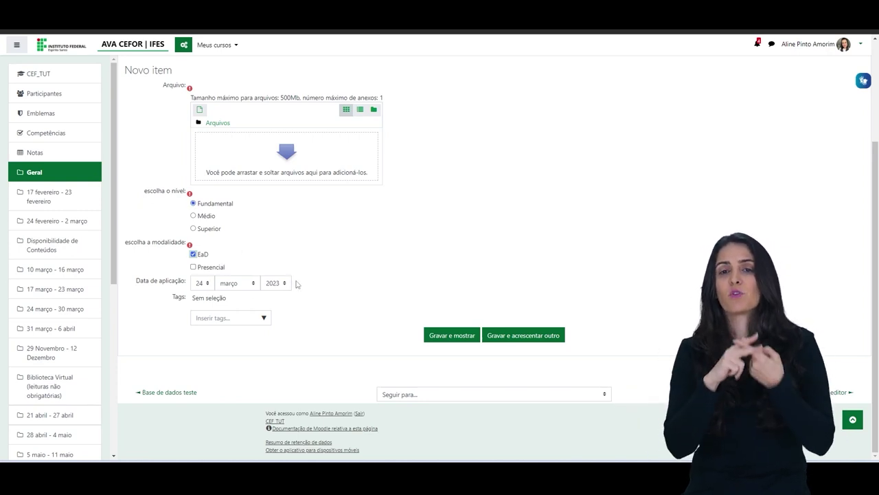
{"action": "scroll", "coordinate": [237, 312], "scroll_direction": "up", "scroll_amount": 2}
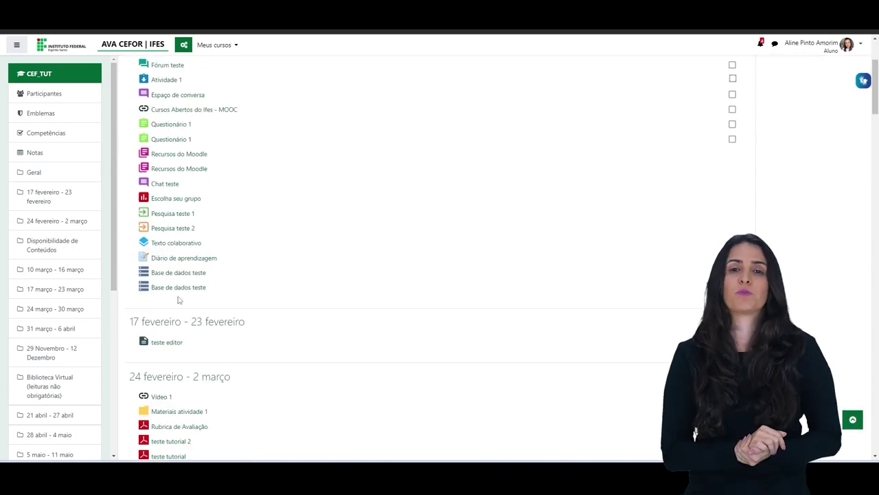
In the student role, open the second Base de dados teste and examine its form for adding an item.
{"action": "left_click", "coordinate": [173, 288]}
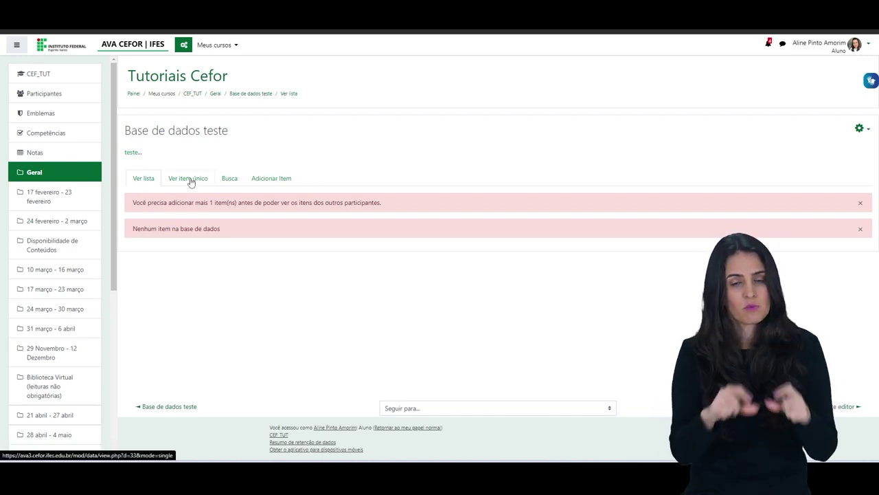
{"action": "left_click", "coordinate": [285, 180]}
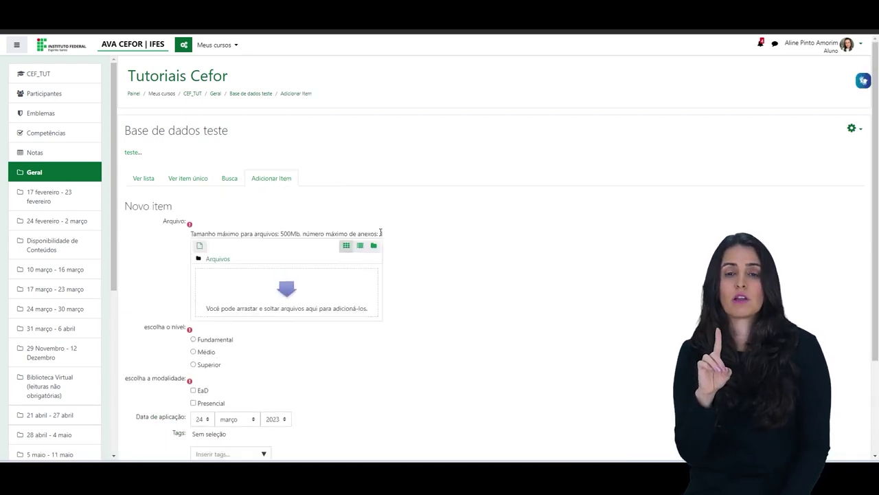
{"action": "scroll", "coordinate": [358, 238], "scroll_direction": "down", "scroll_amount": 3}
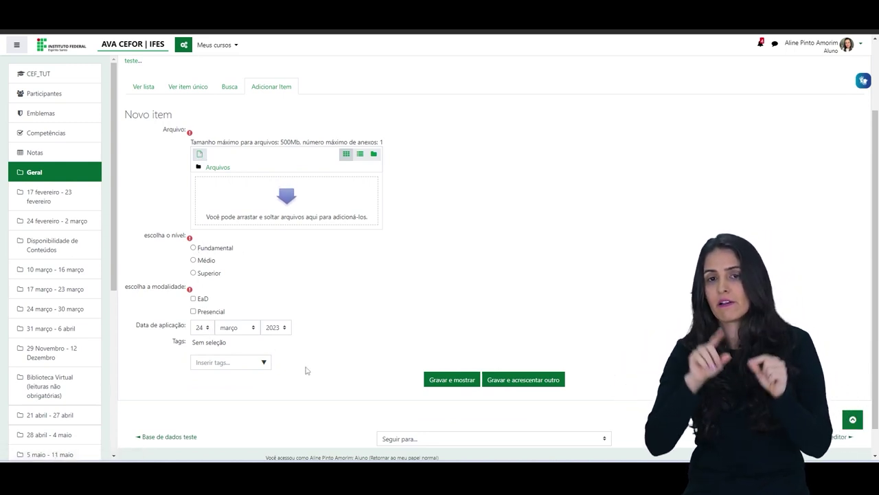
{"action": "scroll", "coordinate": [182, 143], "scroll_direction": "up", "scroll_amount": 3}
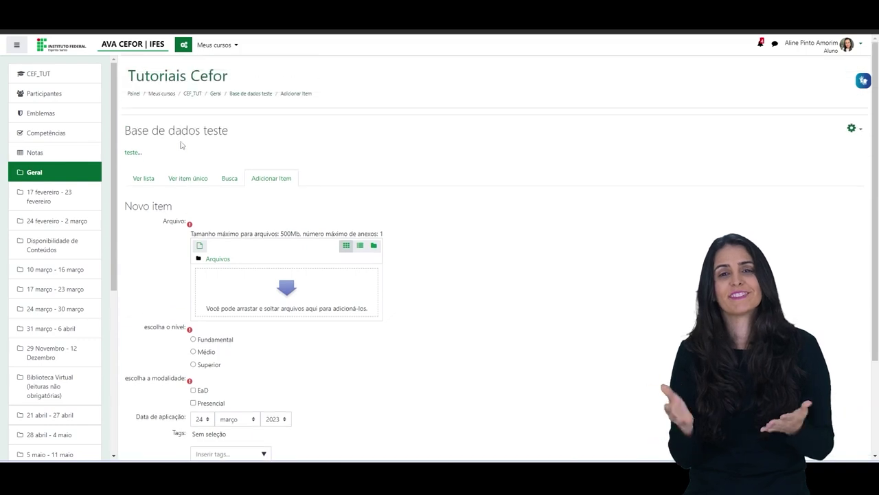